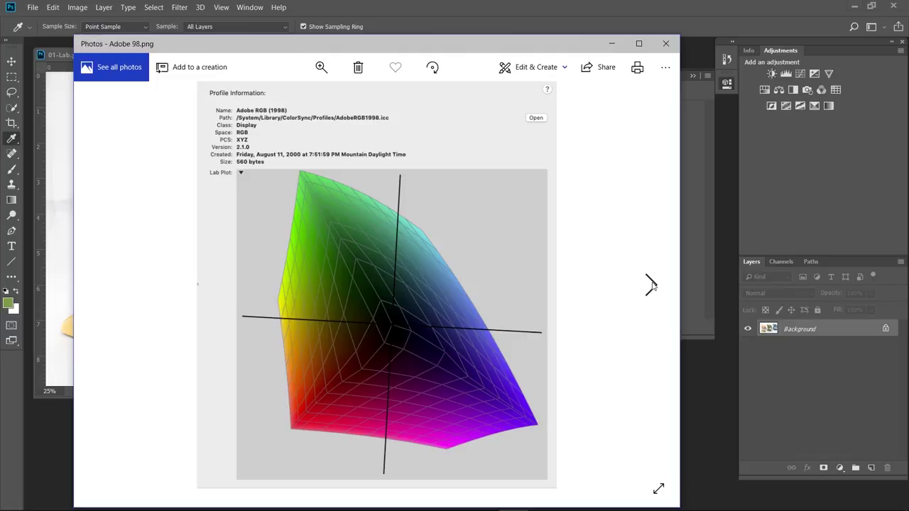
Advance the Photos viewer from Adobe 98.png to the CMYK.png gamut plot
left_click(652, 284)
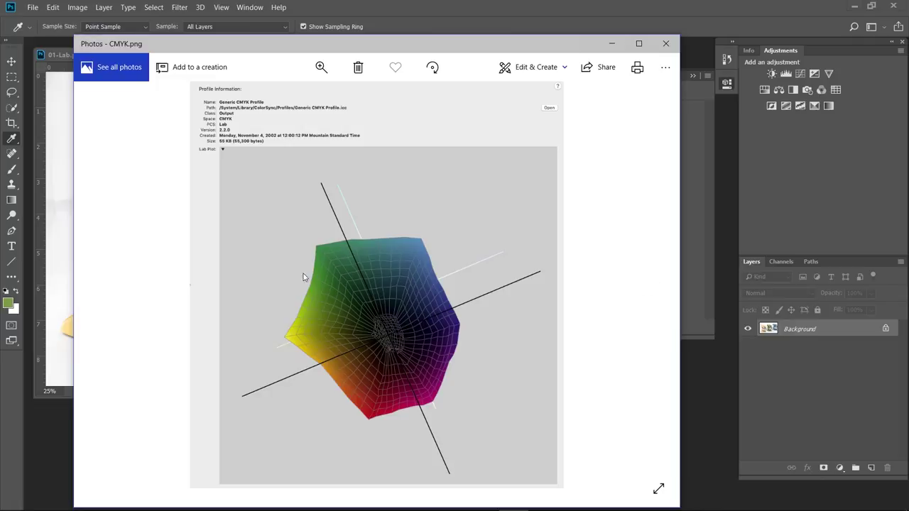
Flip between the Adobe 98, CMYK and LAB.png gamut plots, ending back on Adobe 98
left_click(107, 288)
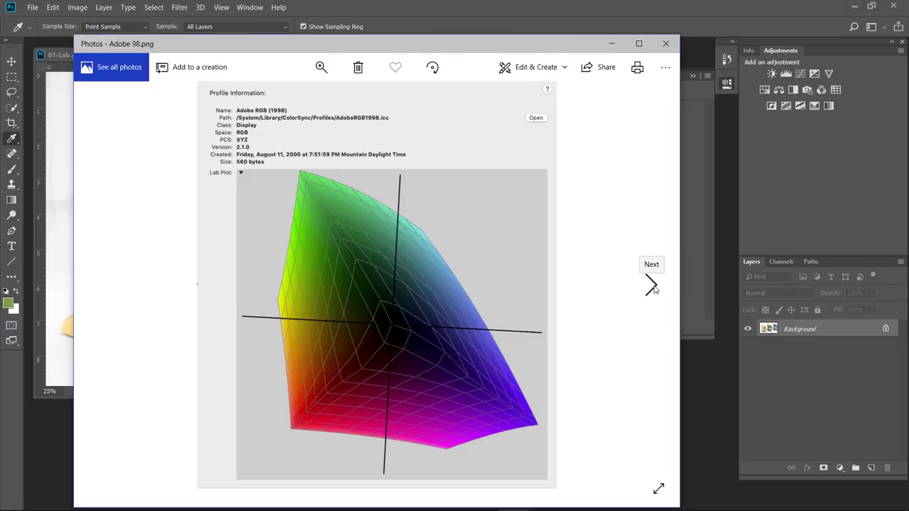
left_click(651, 285)
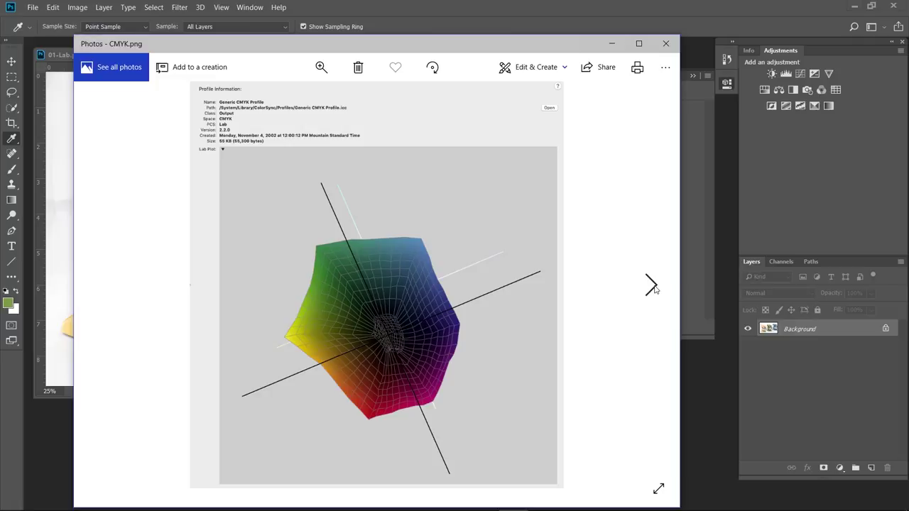
left_click(652, 285)
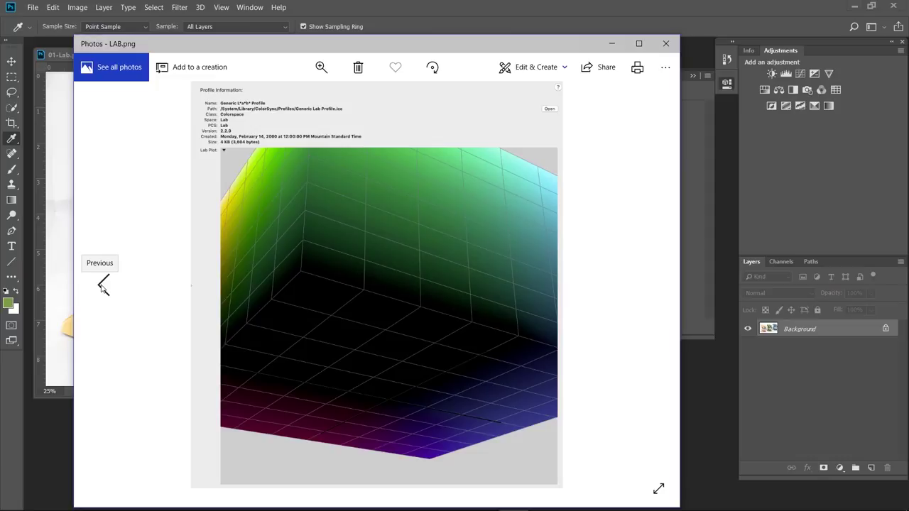
left_click(103, 285)
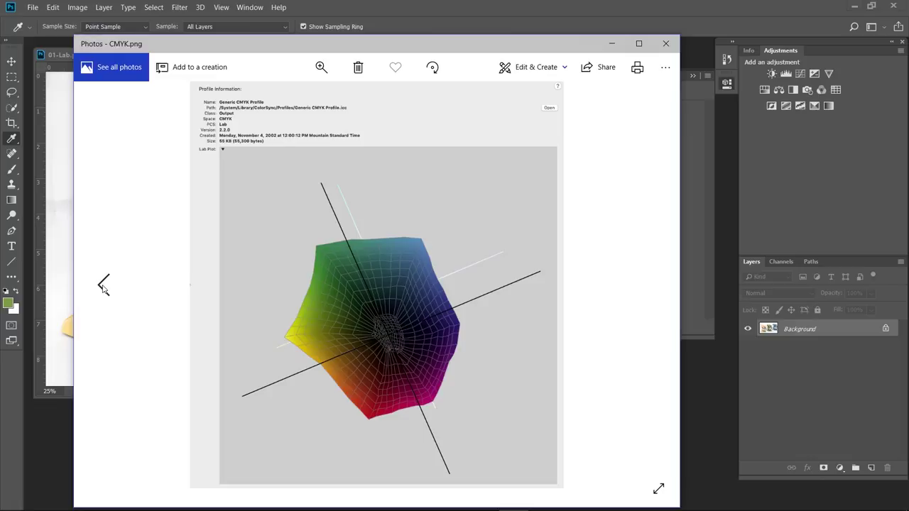
left_click(103, 285)
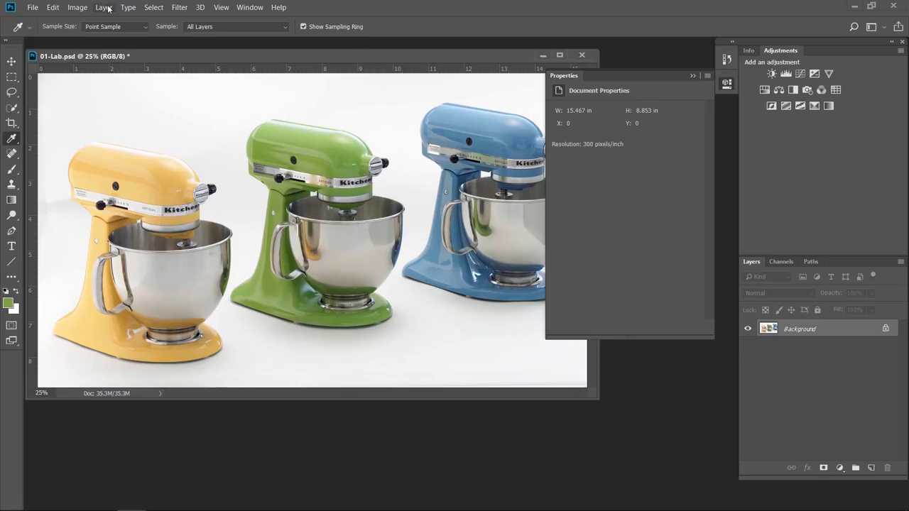
Convert 01-Lab.psd to Lab Color mode through Image > Mode
left_click(77, 8)
mouse_move(83, 20)
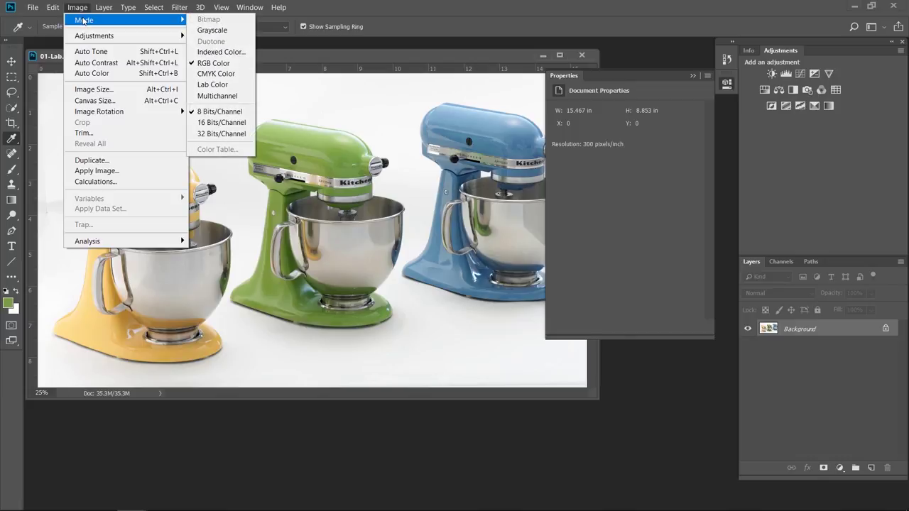
left_click(213, 84)
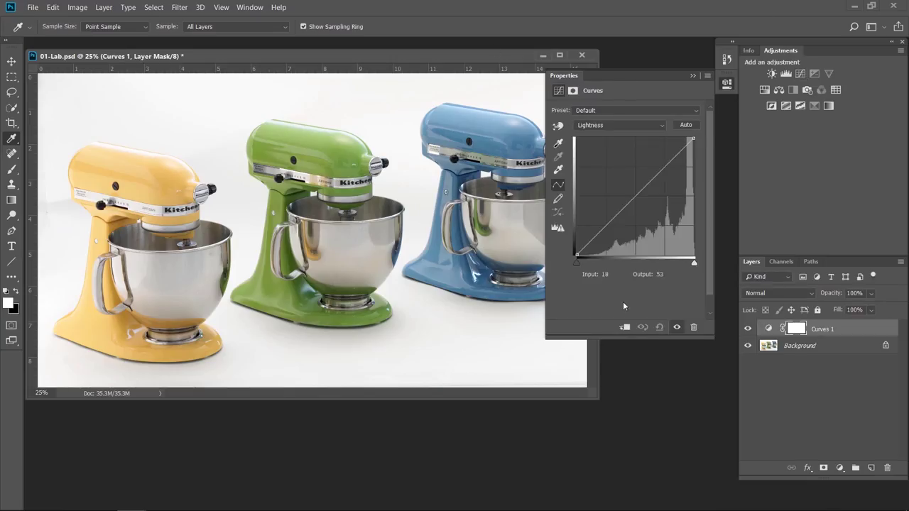
Make the Curves Properties area taller and view the Lightness/a/b channel list without choosing
left_click_drag(635, 349, 634, 384)
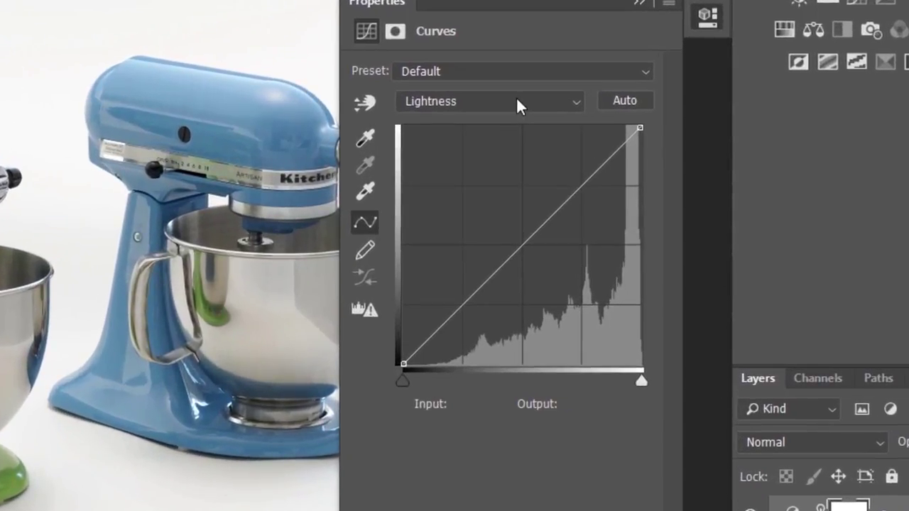
left_click(517, 100)
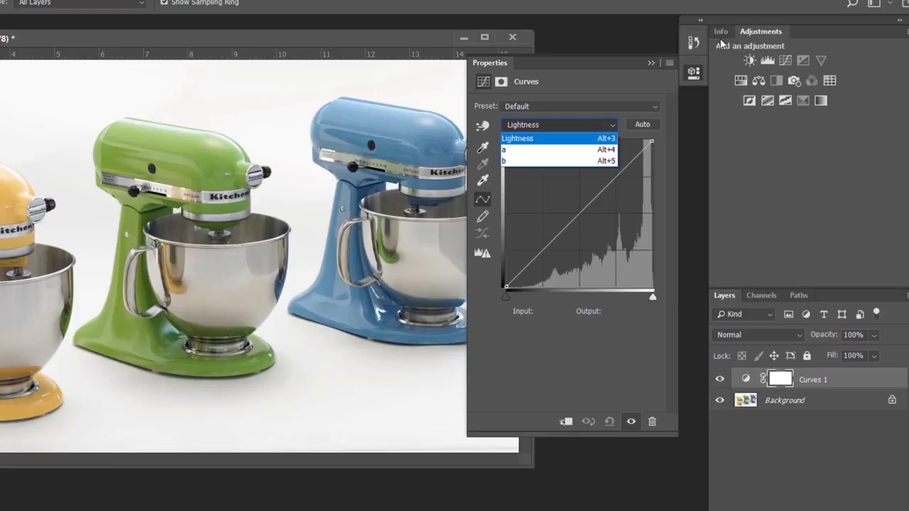
left_click(724, 29)
left_click(723, 31)
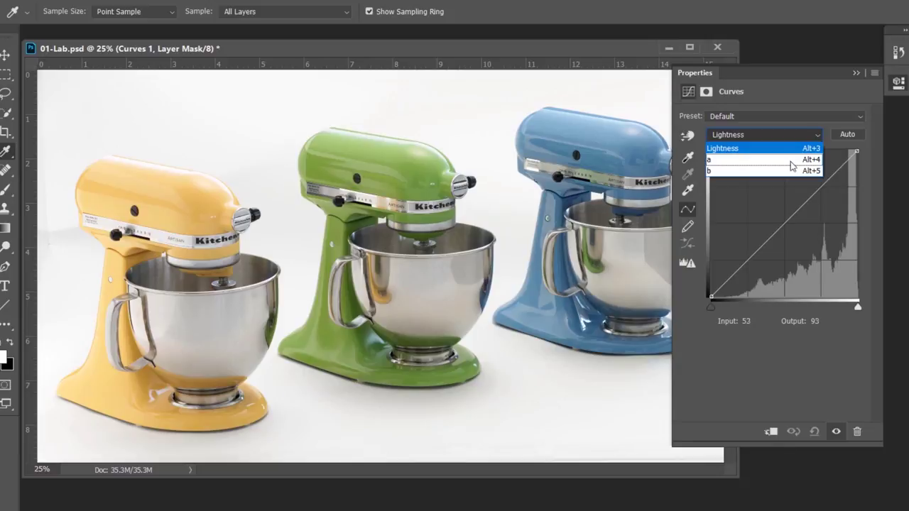
left_click(792, 160)
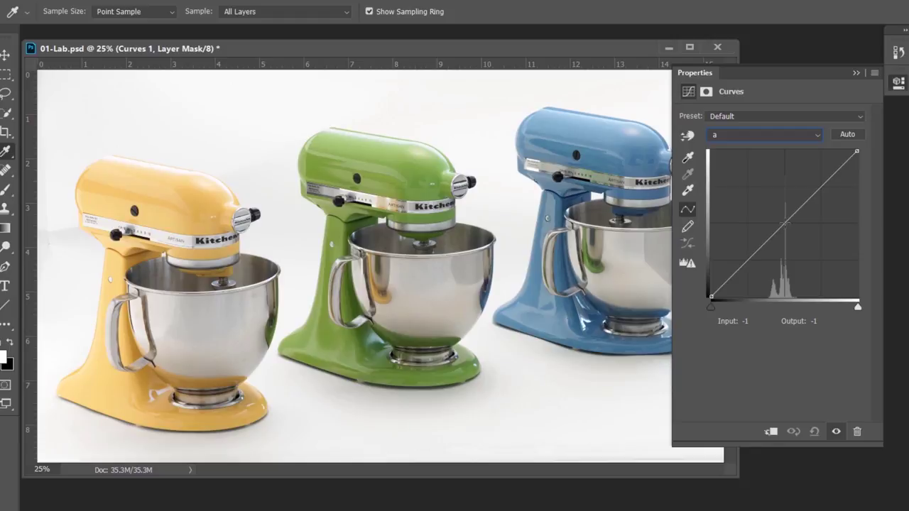
Add and nudge points on the a curve, setting a centre point to Output 0
left_click_drag(785, 224, 782, 220)
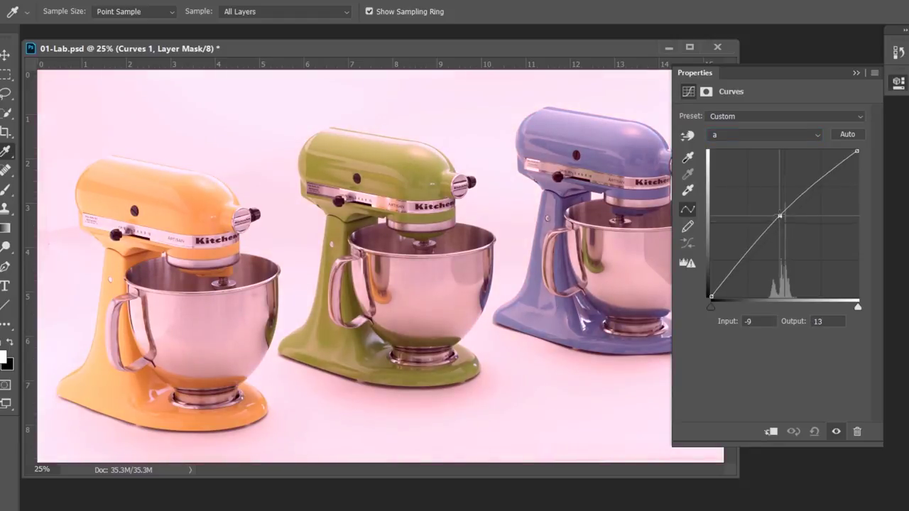
key("Right")
key("Right")
key("Right")
key("Right")
key("Right")
key("Right")
key("Right")
key("Right")
key("Right")
key("Right")
key("Right")
key("Right")
key("Right")
key("Down")
key("Down")
key("Down")
key("Down")
key("Down")
key("Down")
key("Down")
key("Down")
key("Down")
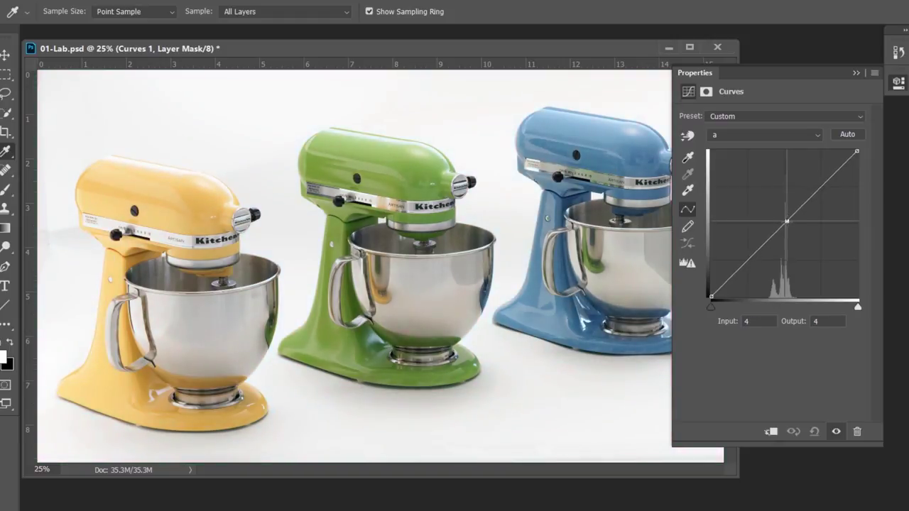
key("Right")
key("Down")
key("Down")
key("Down")
key("Down")
key("Down")
key("Down")
key("Down")
key("Down")
key("Down")
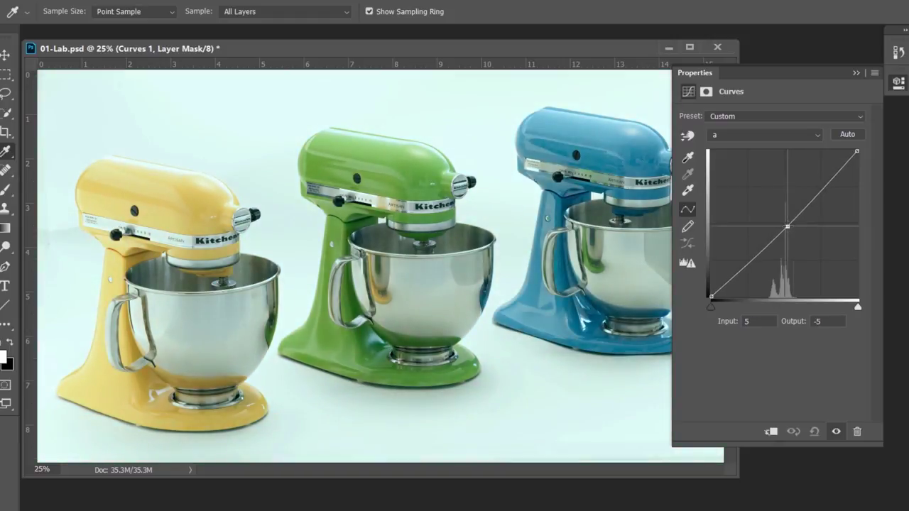
key("Right")
key("Right")
key("Right")
key("Right")
key("Right")
key("Right")
key("Down")
key("Down")
key("Down")
key("Down")
key("Down")
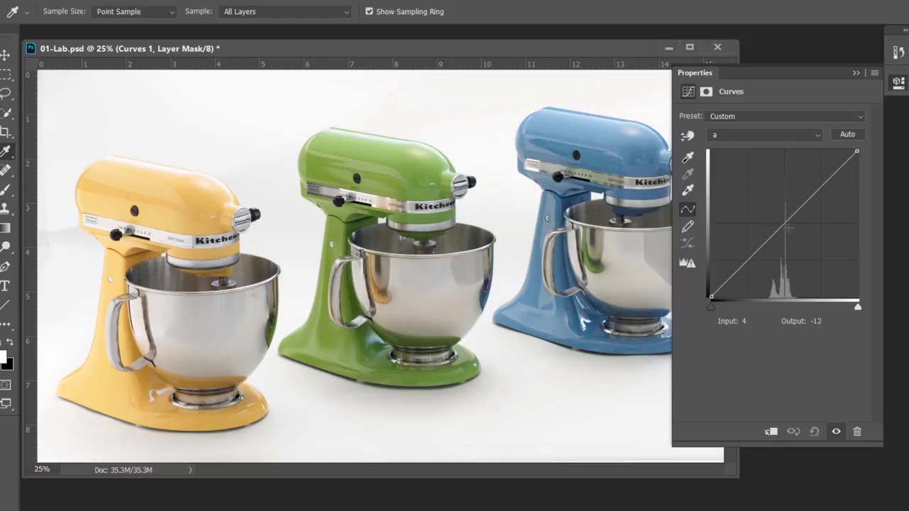
left_click_drag(789, 229, 785, 222)
left_click(785, 224)
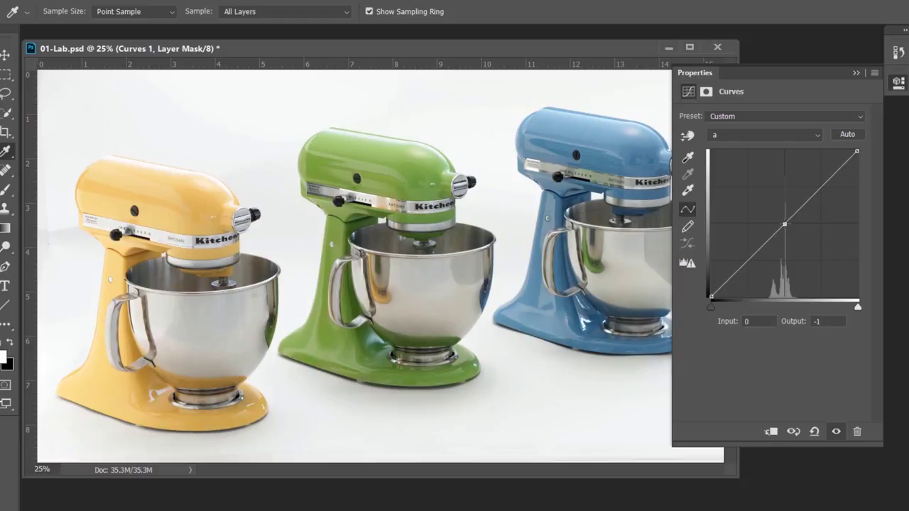
key("Up")
Sample the green mixer on the image and bend the a curve so Input -19 maps to Output 50
left_click(687, 137)
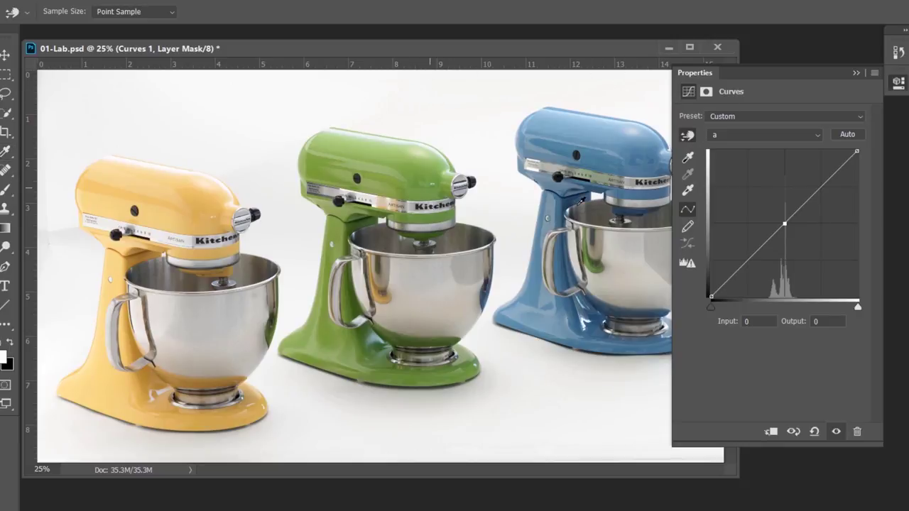
left_click(431, 168)
left_click(409, 164)
left_click_drag(770, 237, 775, 194)
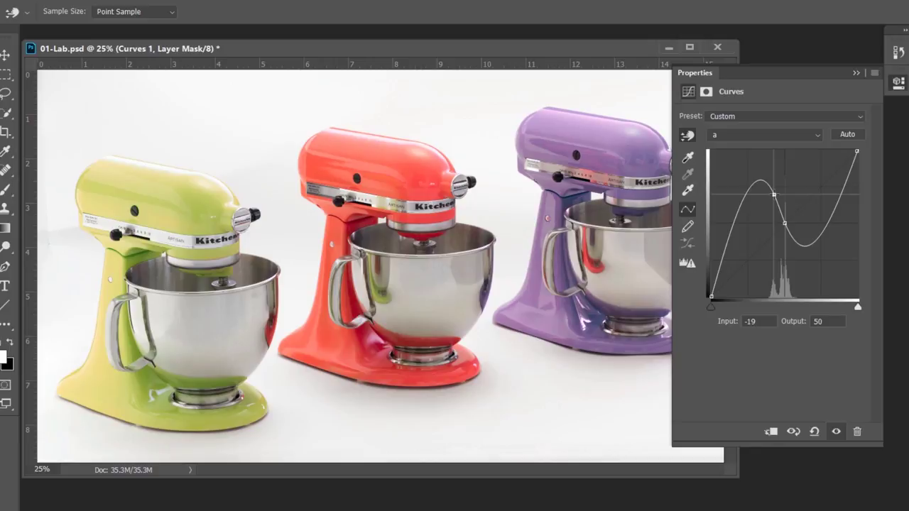
left_click_drag(774, 194, 774, 194)
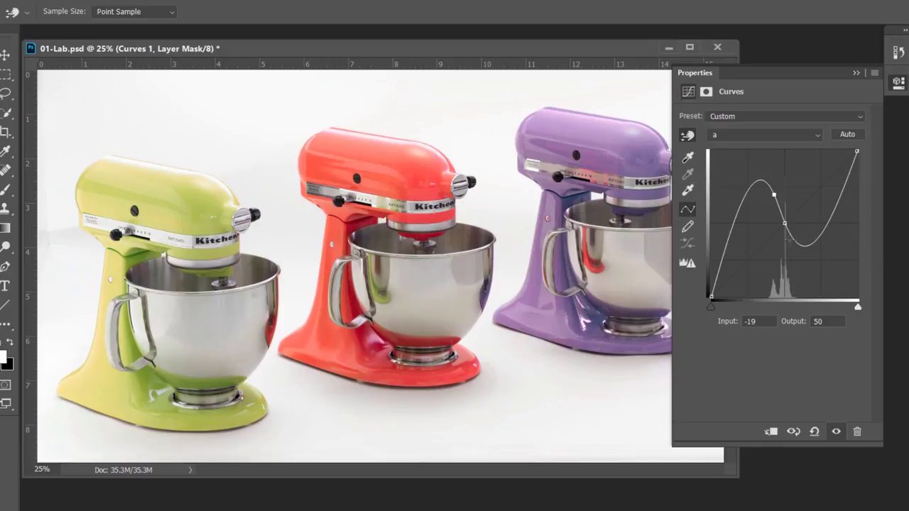
Add an a-curve point near the centre and nudge it to Input 4, Output 3
left_click_drag(791, 241, 791, 220)
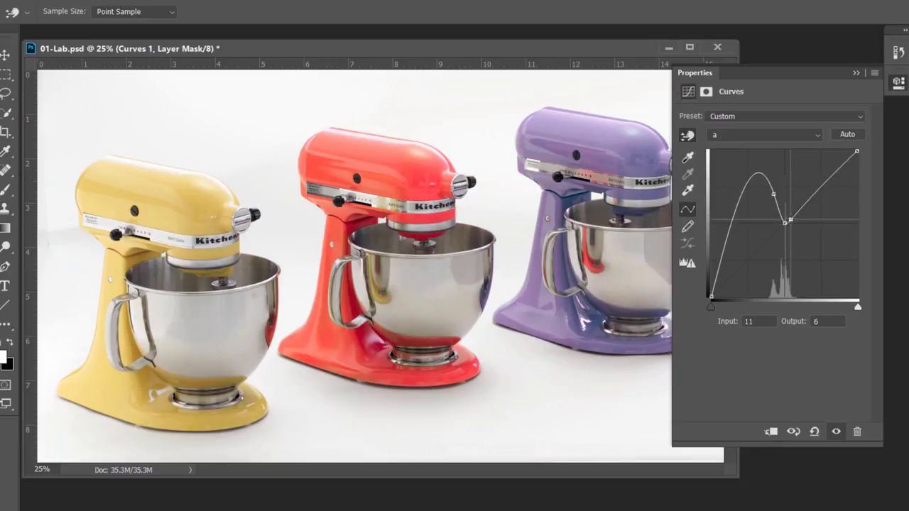
key("Left")
key("Left")
key("Down")
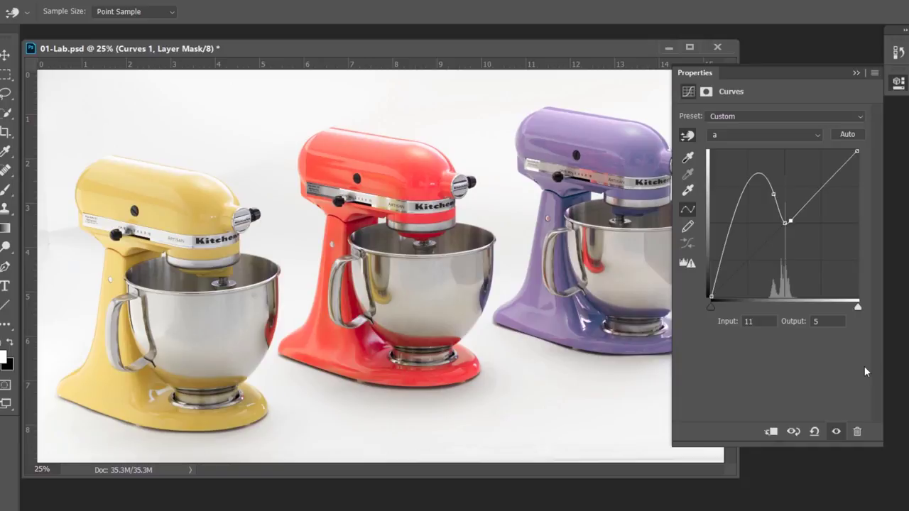
key("Left")
key("Left")
key("Left")
key("Left")
key("Down")
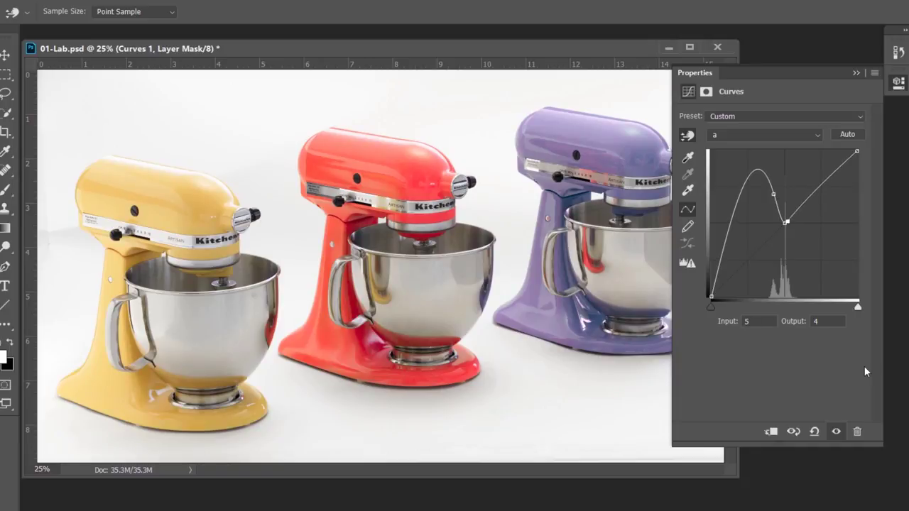
key("Up")
key("Up")
key("Left")
key("Down")
key("Down")
key("Down")
left_click(838, 433)
left_click(837, 433)
left_click(838, 433)
left_click(838, 432)
left_click(838, 432)
left_click(837, 432)
left_click(837, 433)
left_click(837, 433)
left_click(838, 432)
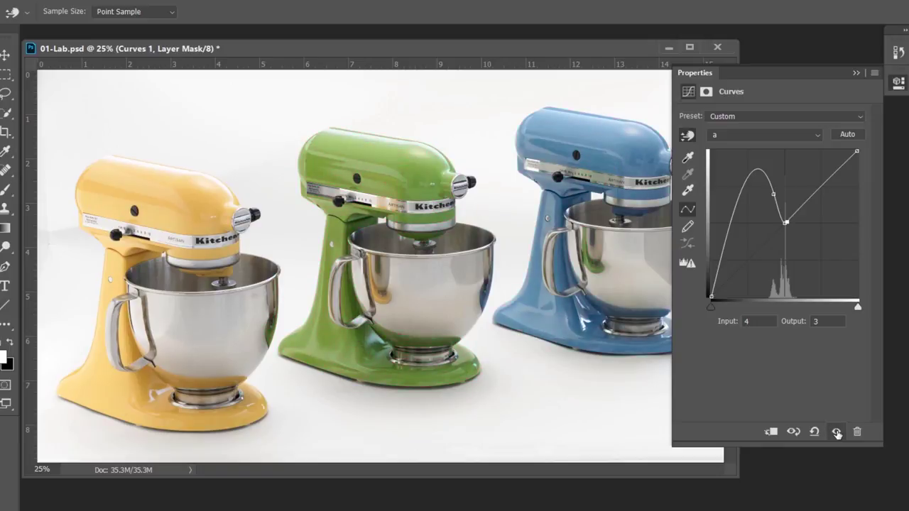
left_click(837, 433)
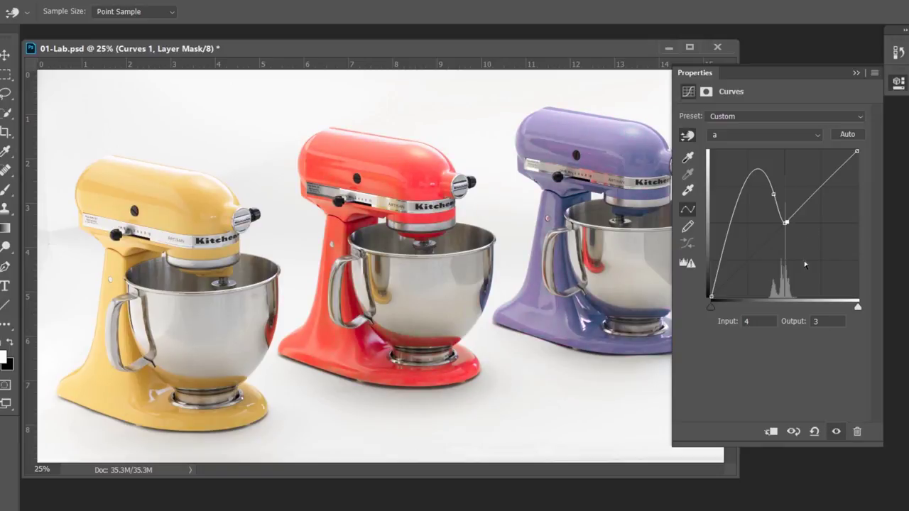
Nudge the selected a-curve point, then add a new point pushed down-left until the peak clips
key("Down")
key("Down")
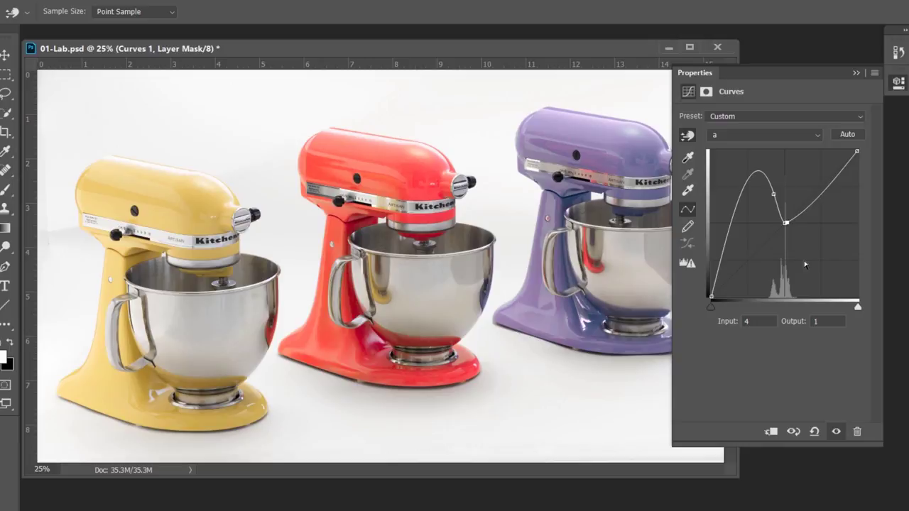
key("Down")
key("Down")
key("Down")
key("Right")
key("Right")
key("Right")
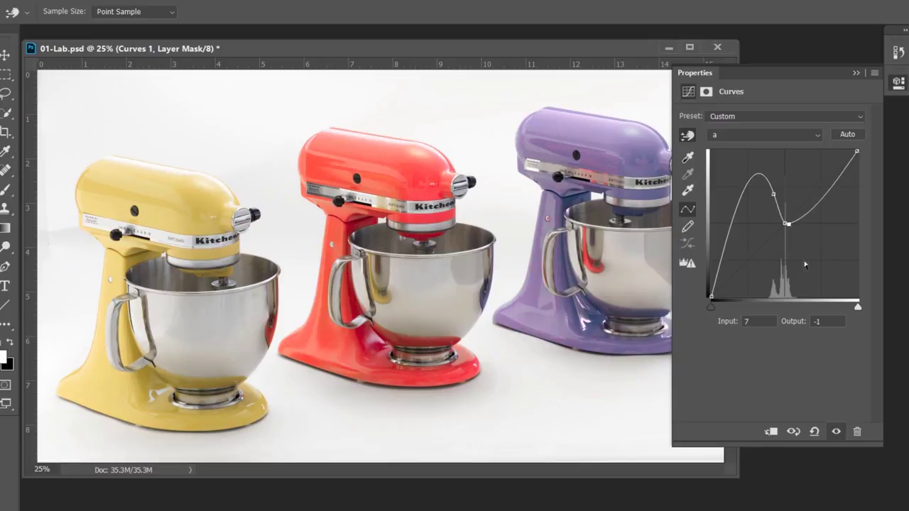
key("Down")
key("Down")
key("Up")
key("Up")
left_click(582, 234, "ctrl")
key("Down")
key("Down")
key("Down")
key("Down")
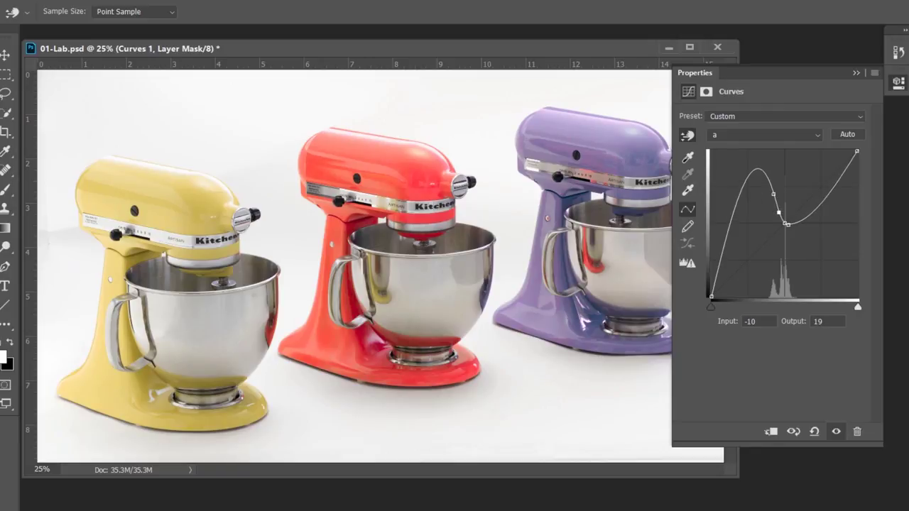
key("Left")
key("Down")
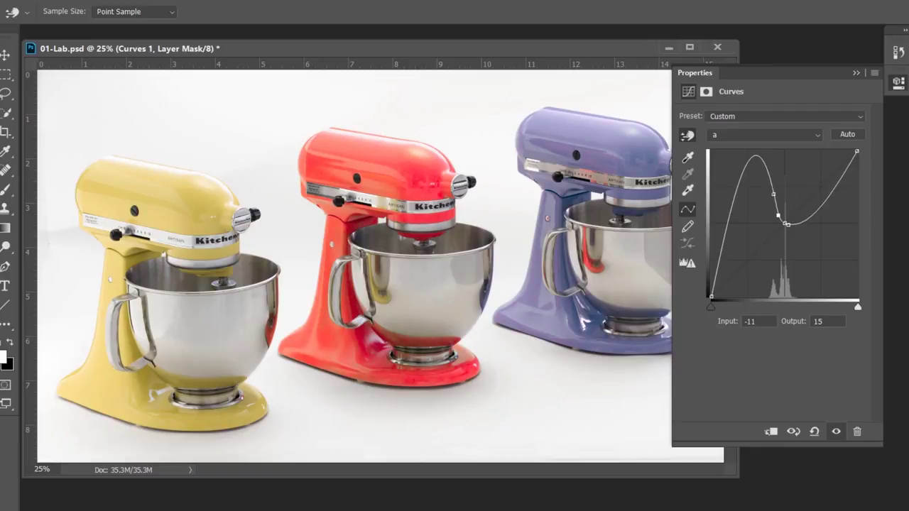
key("Left")
key("Down")
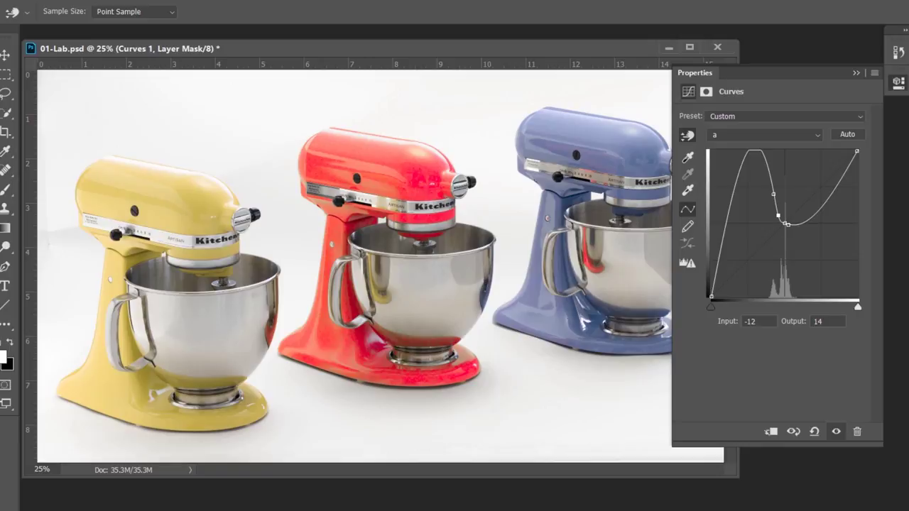
Round the a-curve peak with a new point, nudge the Input -12 point, and compare with the adjustment toggled
left_click(837, 431)
left_click(836, 431)
left_click(774, 196)
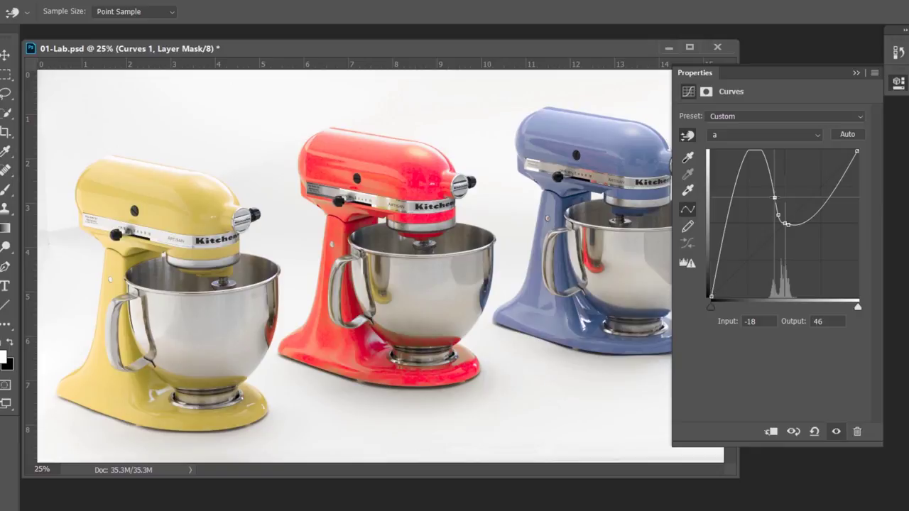
left_click_drag(774, 198, 774, 201)
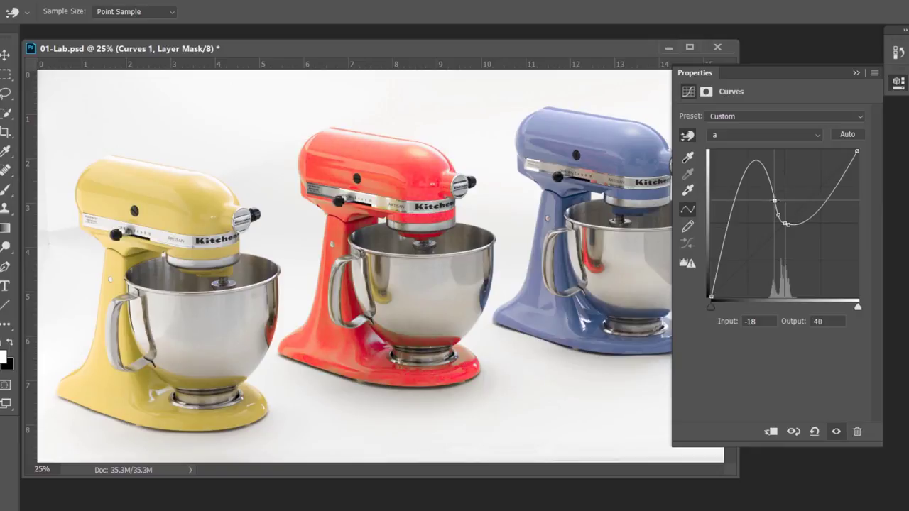
left_click(779, 215)
key("Left")
key("Left")
key("Down")
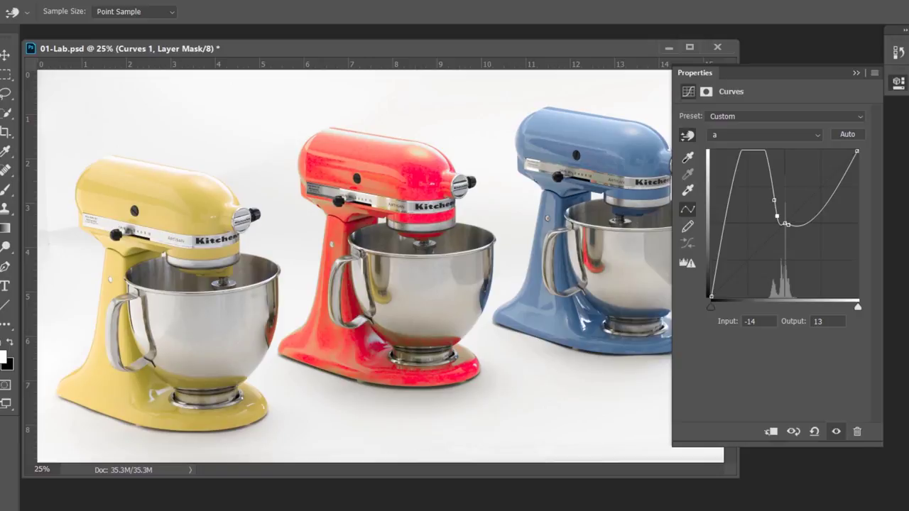
left_click(837, 431)
left_click(838, 432)
left_click(838, 432)
left_click(838, 432)
Set the peak point's Output to 39, nudge it lower, and zoom in on the red mixer to 110%
left_click(774, 201)
double_click(817, 322)
type("39")
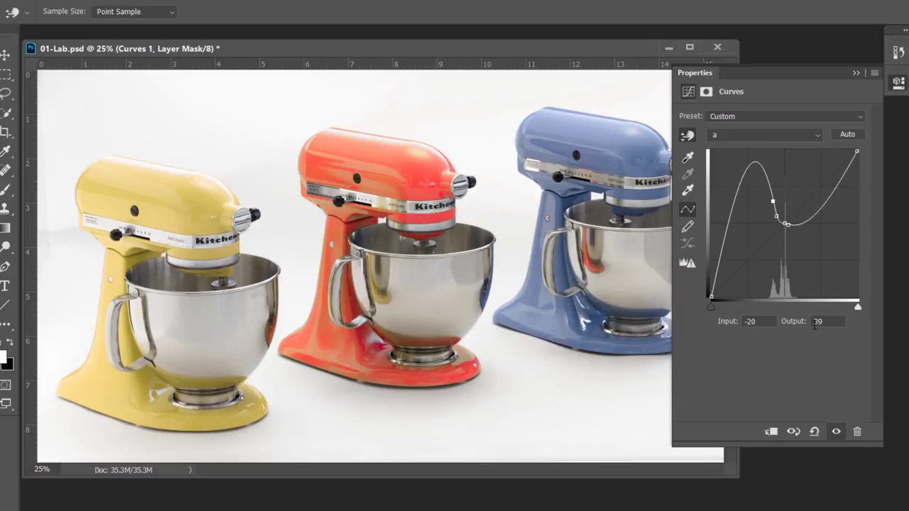
key("Down")
key("Down")
key("Down")
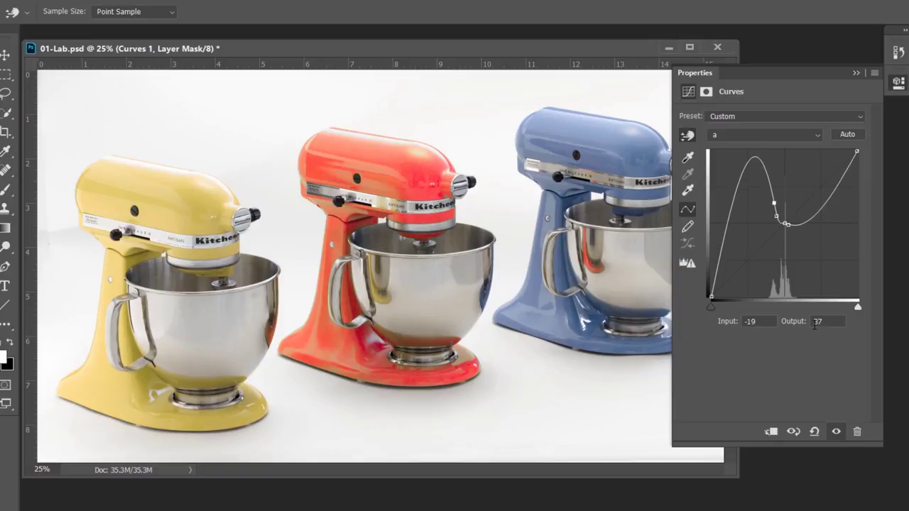
key("Right")
key("Down")
key("Down")
key("Down")
key("Right")
key("z")
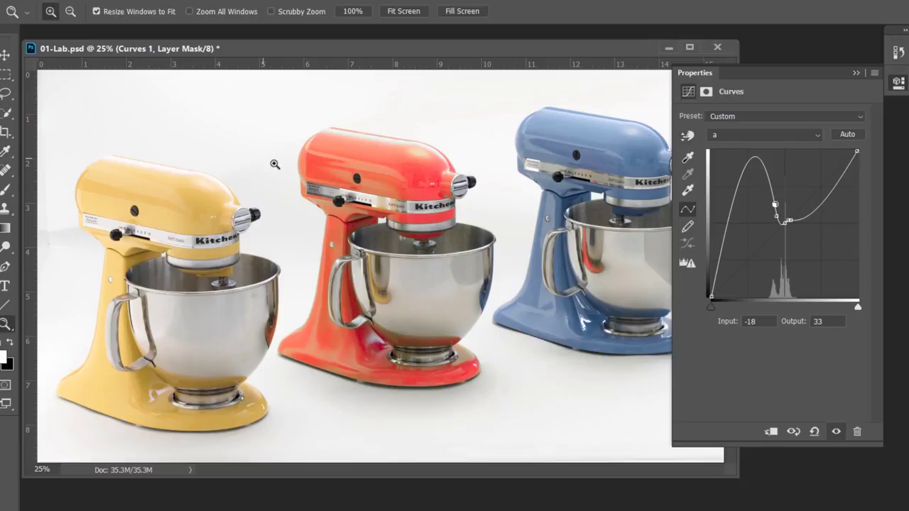
left_click_drag(275, 165, 454, 282)
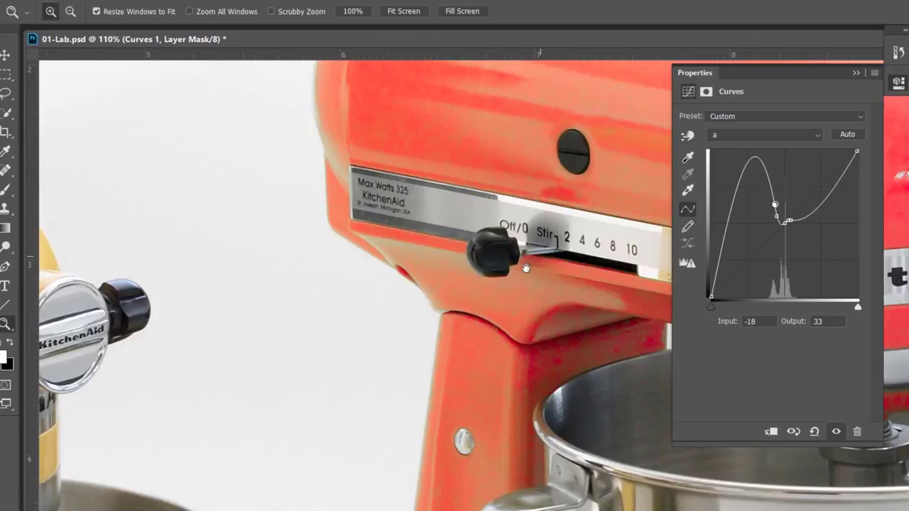
Pan the zoomed view around the mixer head and its speed plate
left_click_drag(524, 260, 482, 355)
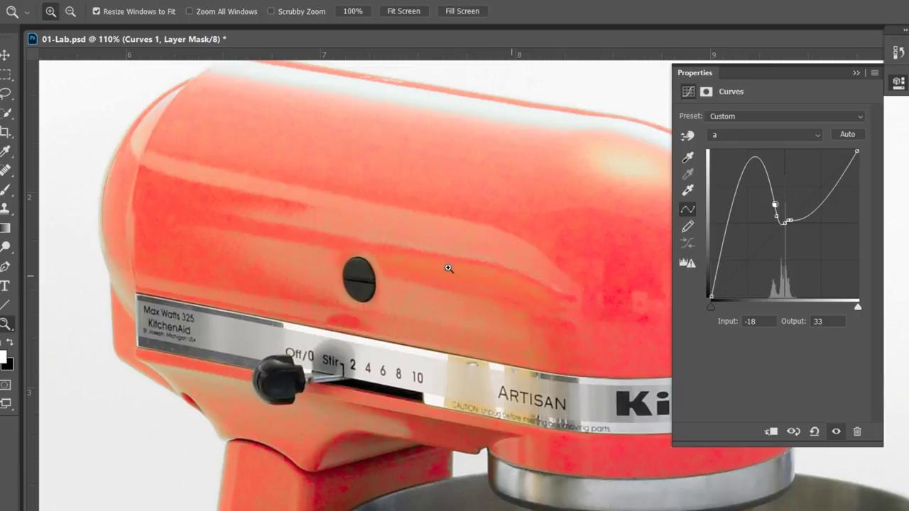
scroll(502, 254, "down", 5)
left_click_drag(458, 261, 517, 277)
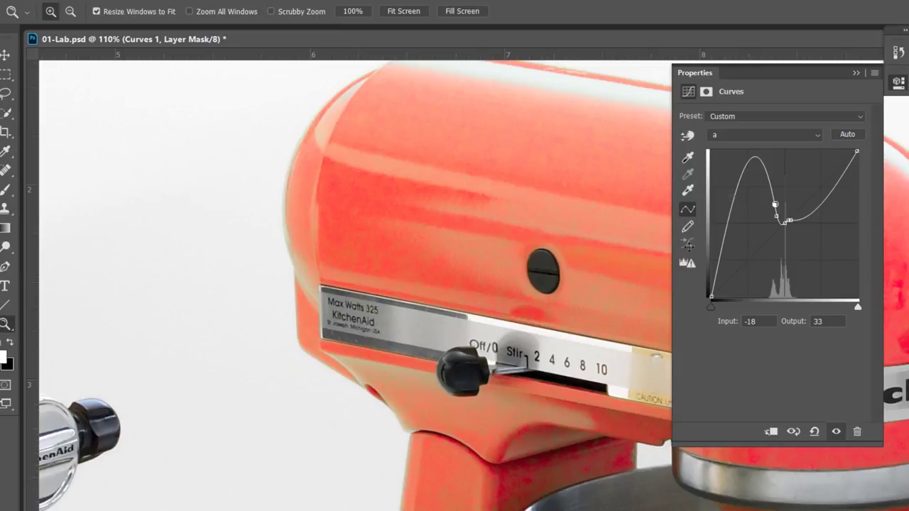
Lower the a curve's left peak with the on-image tool, comparing before/after, then zoom out to fit
left_click(688, 136)
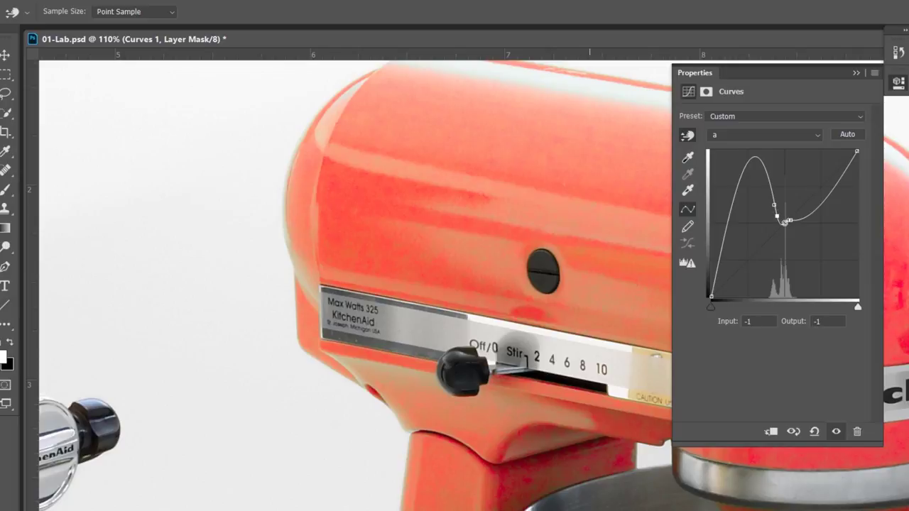
key("Up")
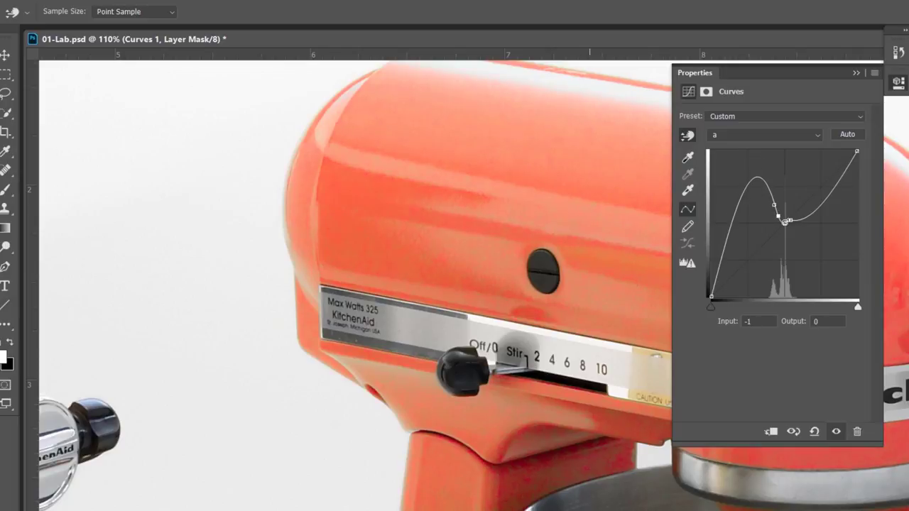
key("Up")
key("Up")
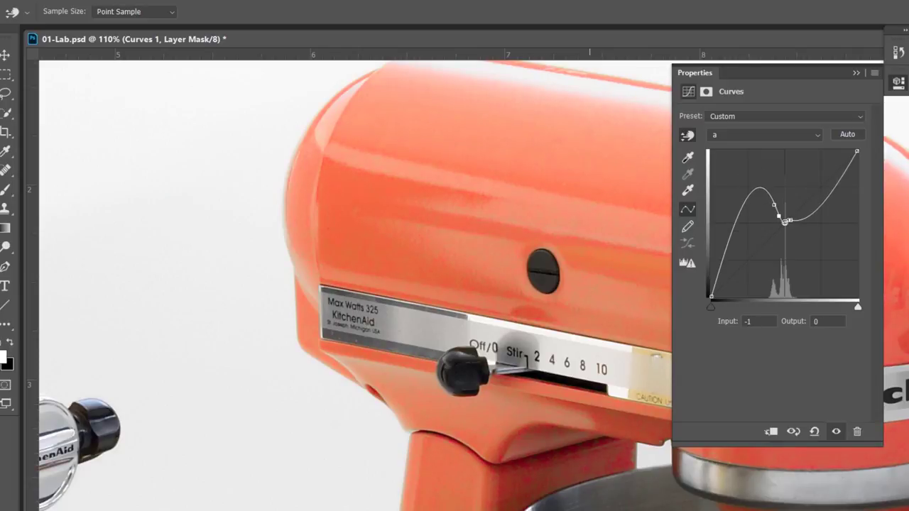
key("Down")
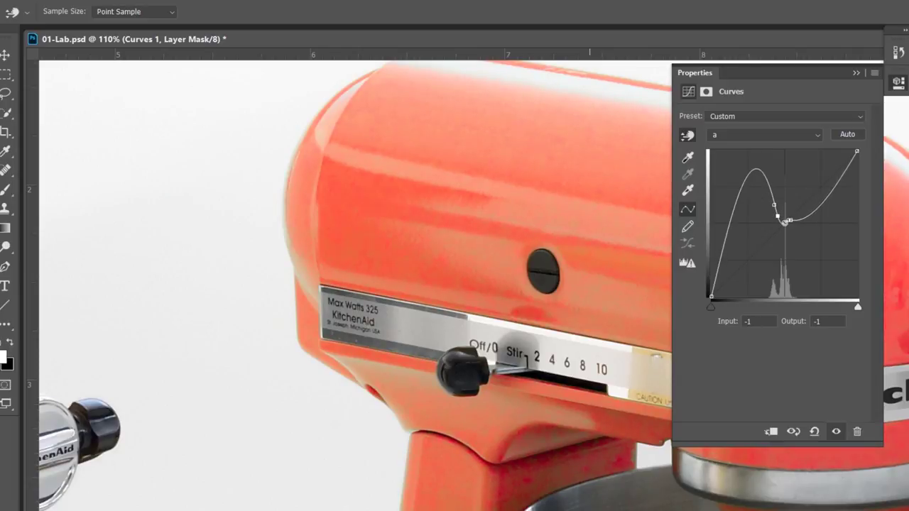
key("Up")
key("Up")
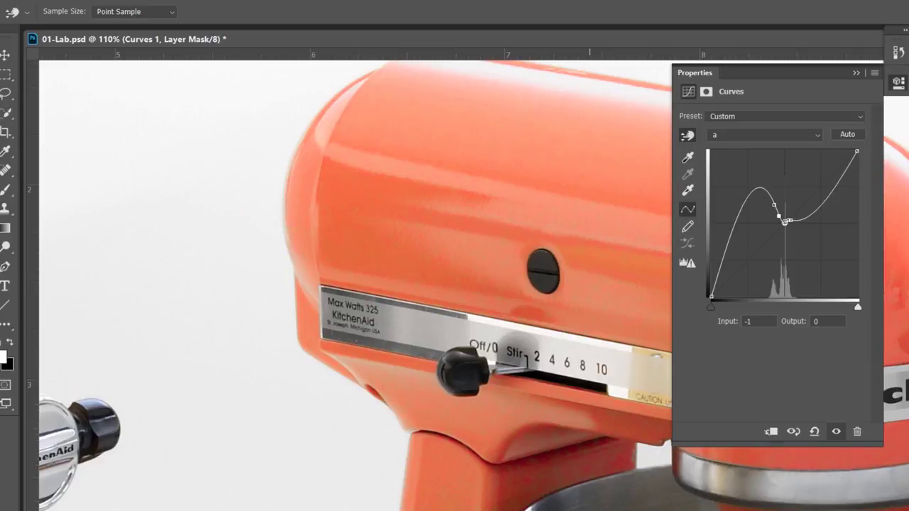
key("Down")
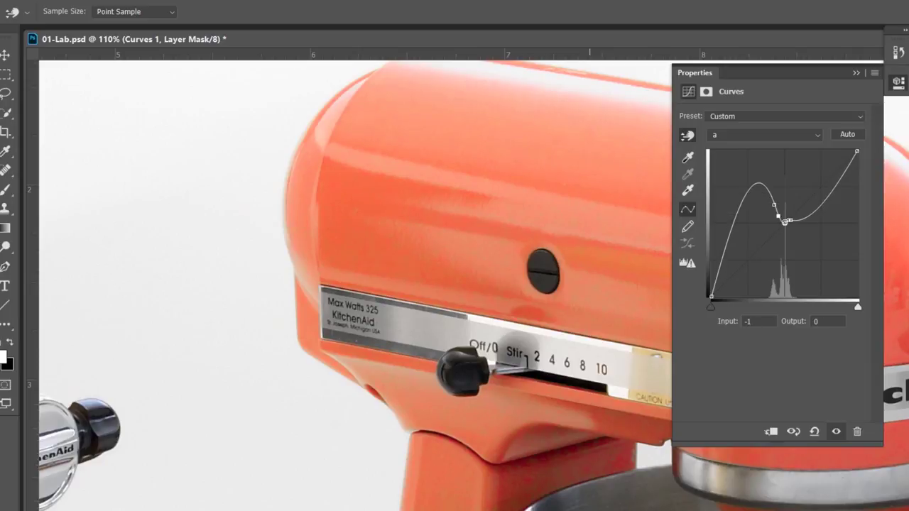
key("Up")
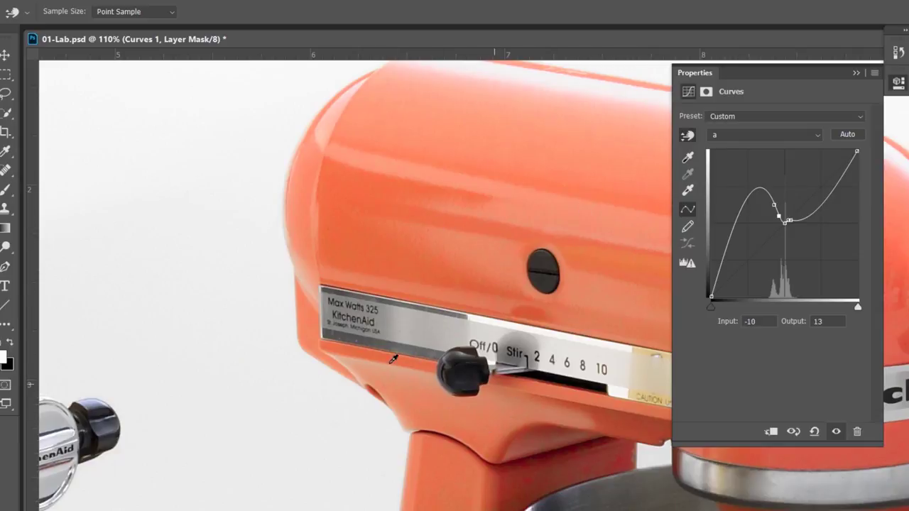
left_click_drag(700, 449, 526, 130)
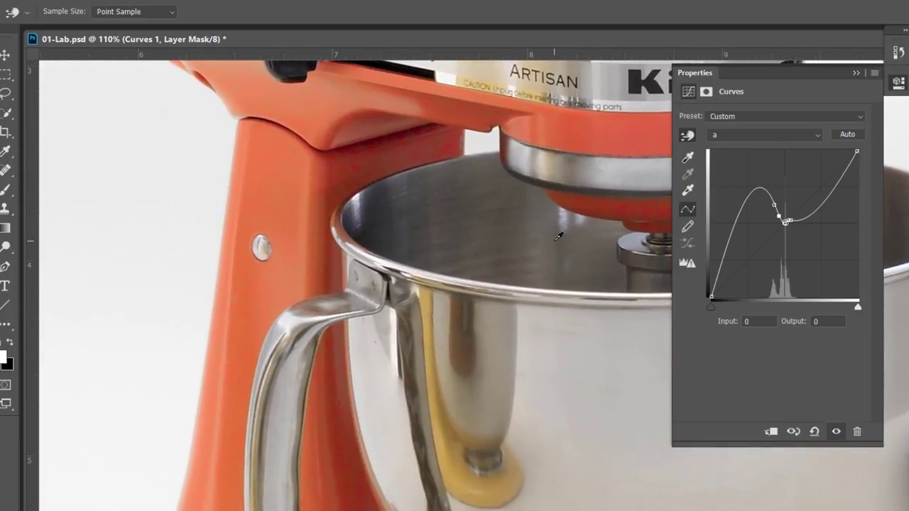
key("ctrl+0")
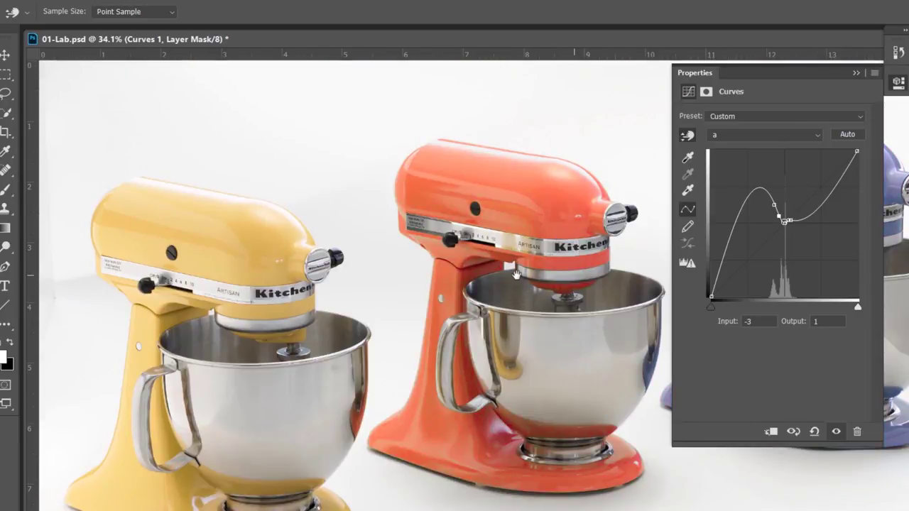
key("ctrl+minus")
key("ctrl+minus")
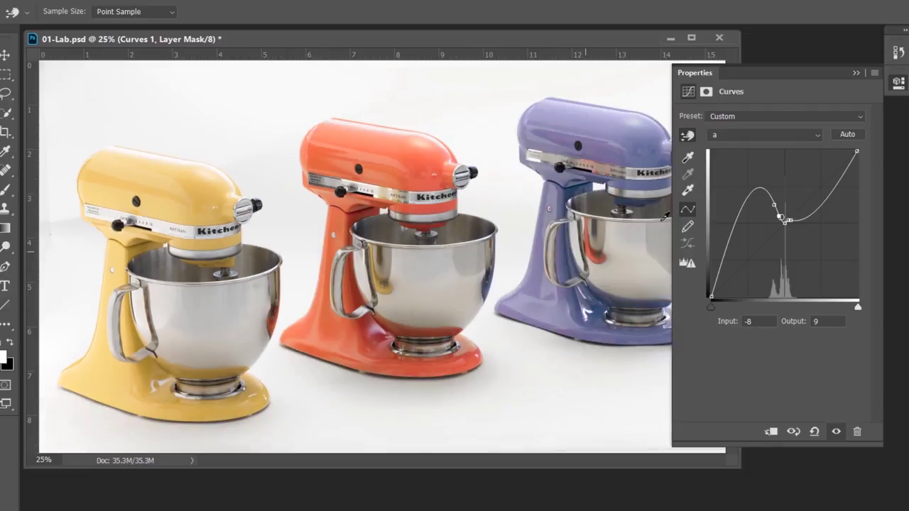
Toggle the Curves 1 adjustment off and on to compare the mixer colours
left_click(838, 433)
left_click(837, 432)
left_click(837, 433)
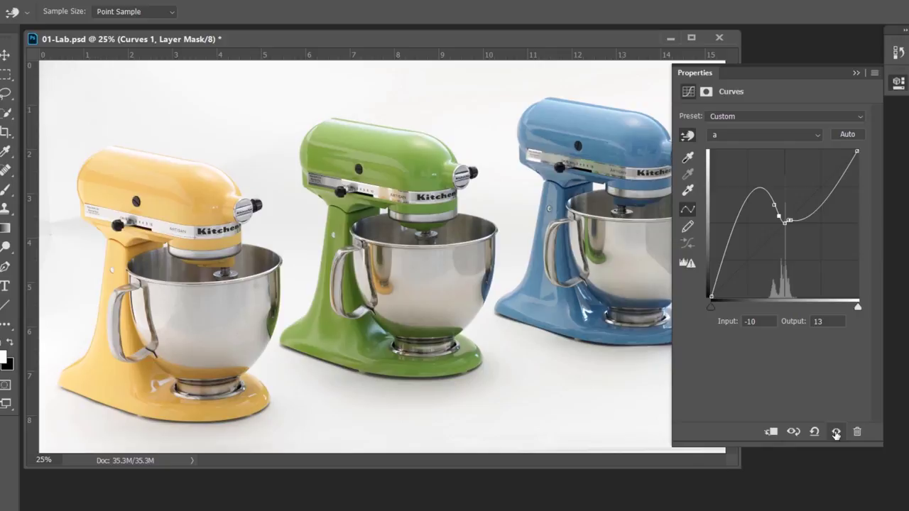
left_click(837, 433)
left_click(837, 433)
Nudge the a-curve point, then drag a new point to lower the peak, ending at Input -12, Output 7
left_click_drag(780, 218, 779, 214)
key("Right")
key("Up")
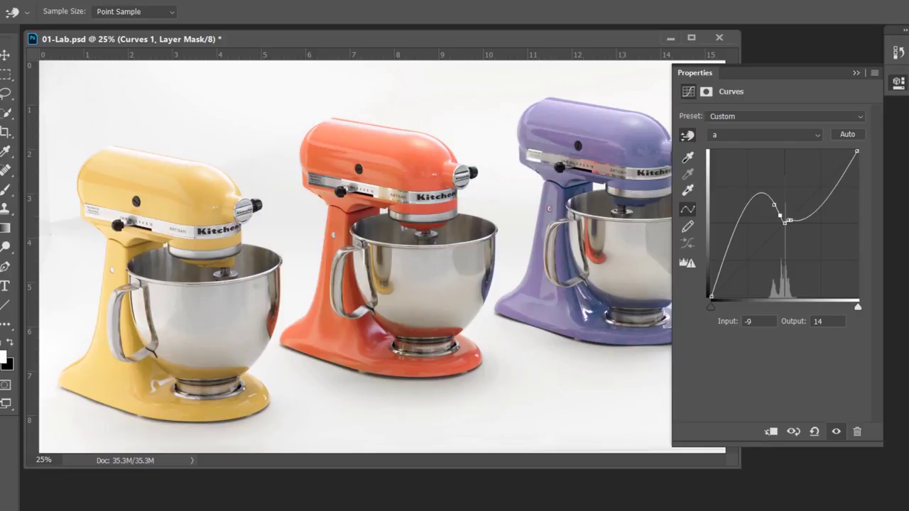
key("Left")
key("Left")
key("Left")
key("Down")
key("Down")
key("Down")
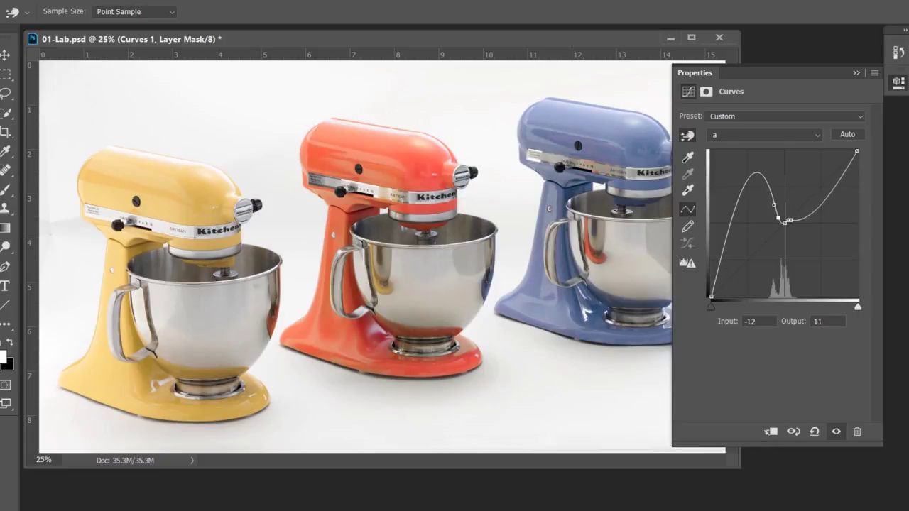
key("Left")
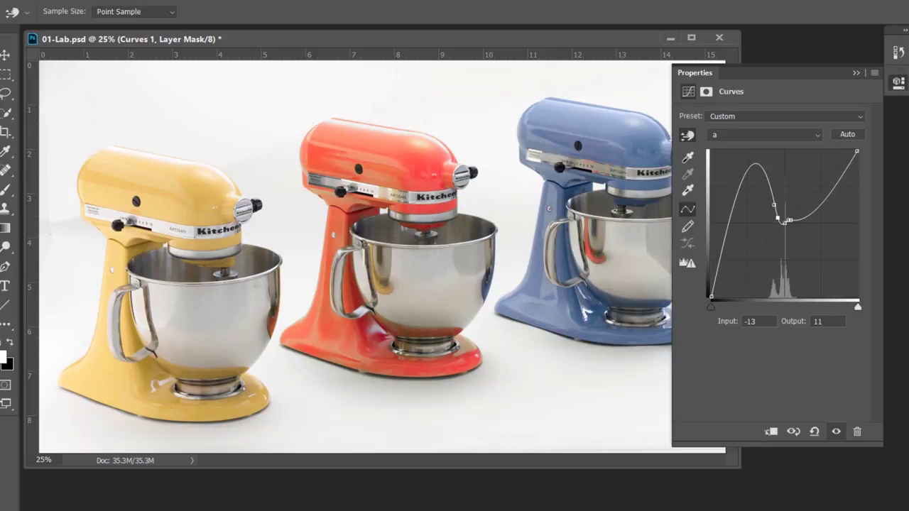
key("Down")
key("Left")
key("Right")
left_click_drag(754, 161, 769, 200)
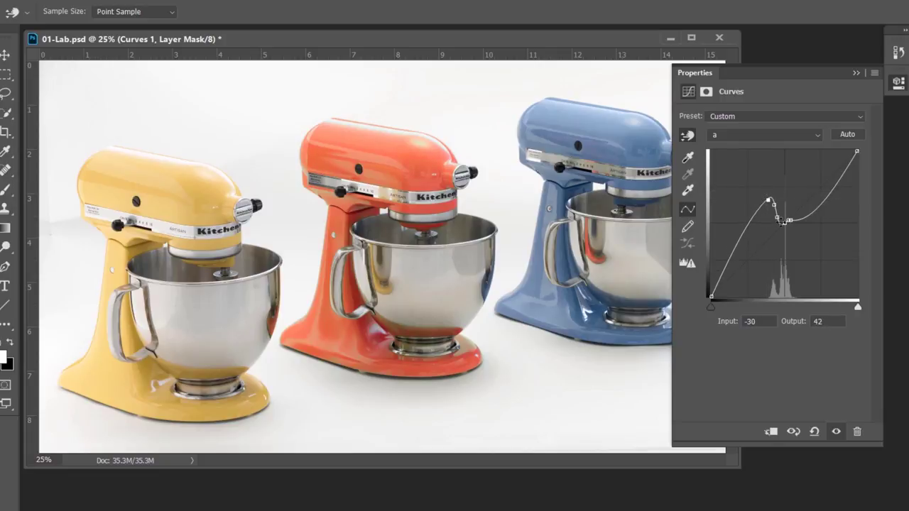
left_click_drag(776, 218, 778, 219)
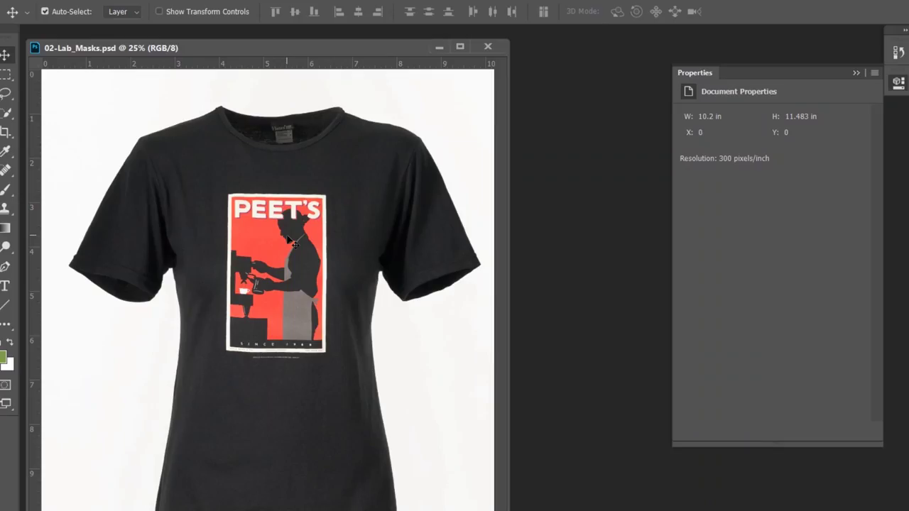
key("w")
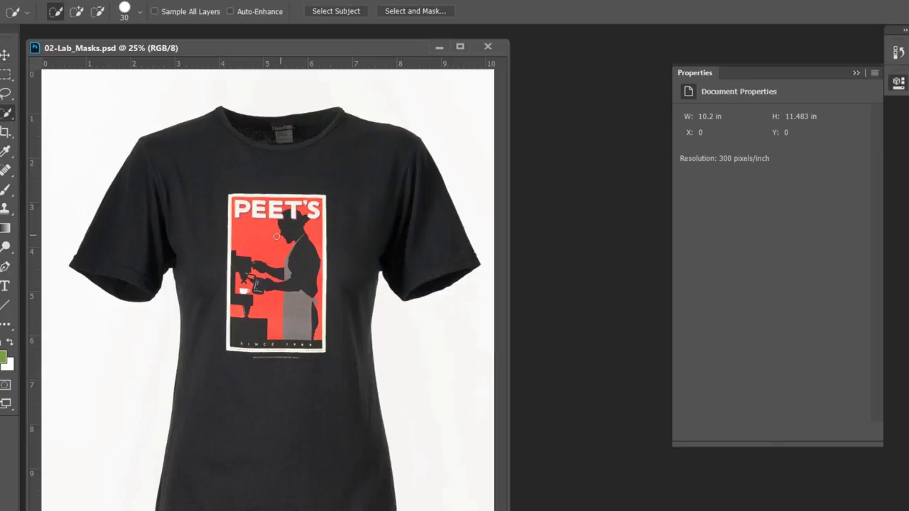
key("shift+w")
left_click(261, 235)
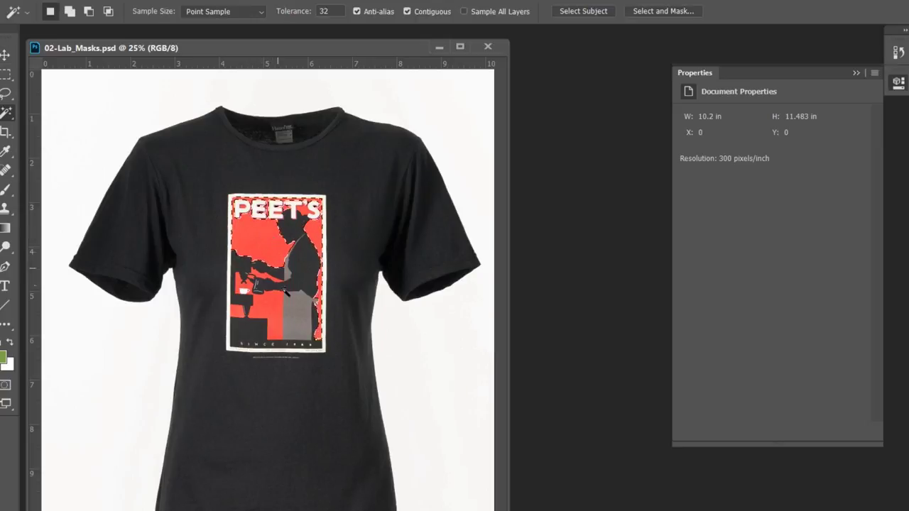
left_click_drag(290, 235, 344, 284)
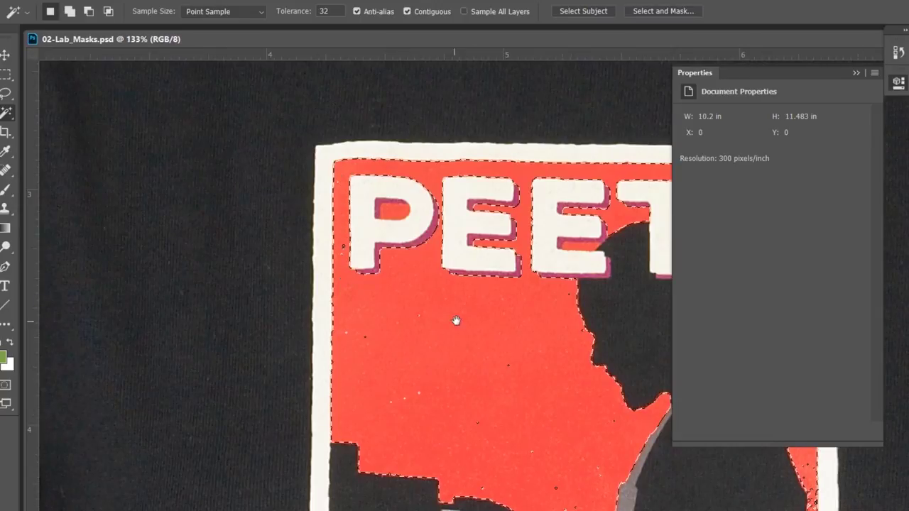
left_click_drag(457, 319, 380, 212)
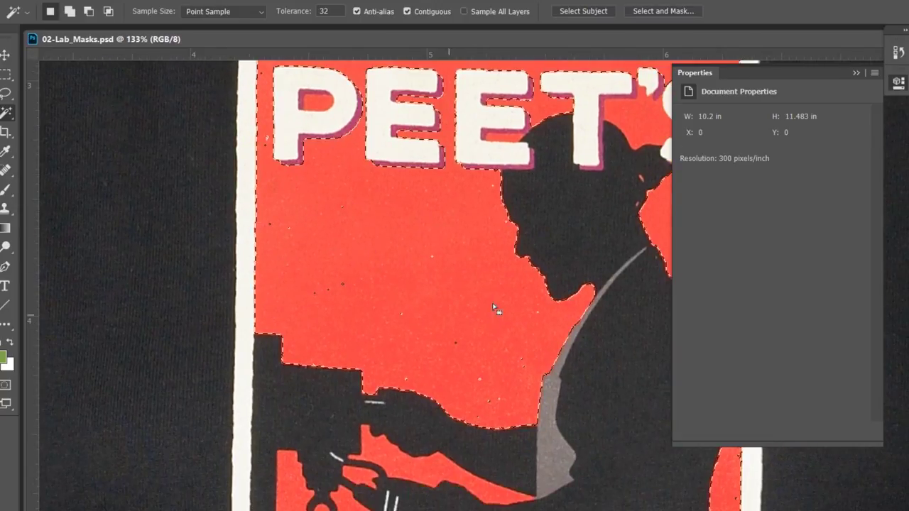
left_click_drag(495, 309, 430, 189)
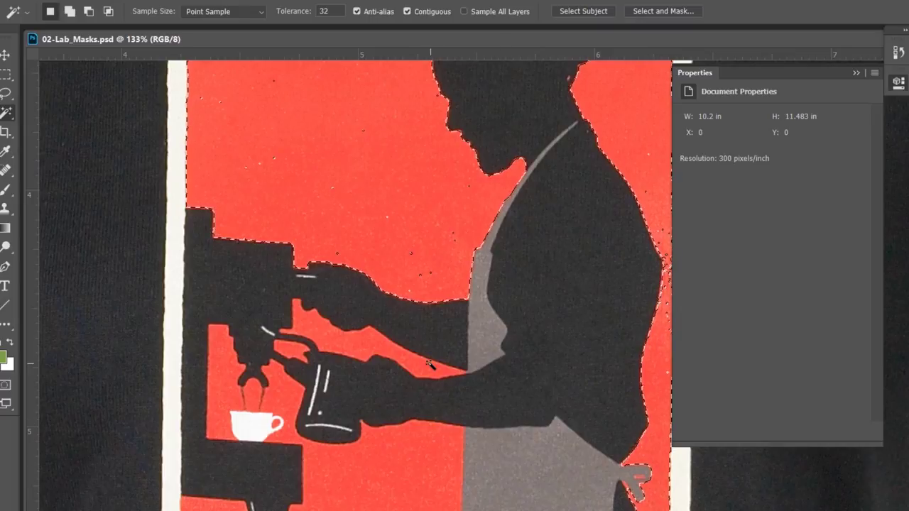
key("ctrl+d")
key("ctrl+0")
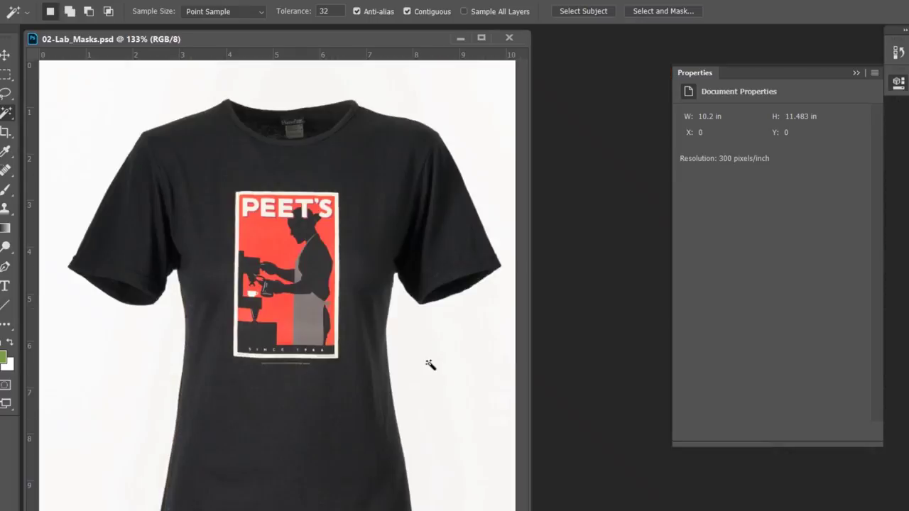
left_click(856, 72)
Select the print's red with Select > Color Range, sampling the red twice
key("alt+s")
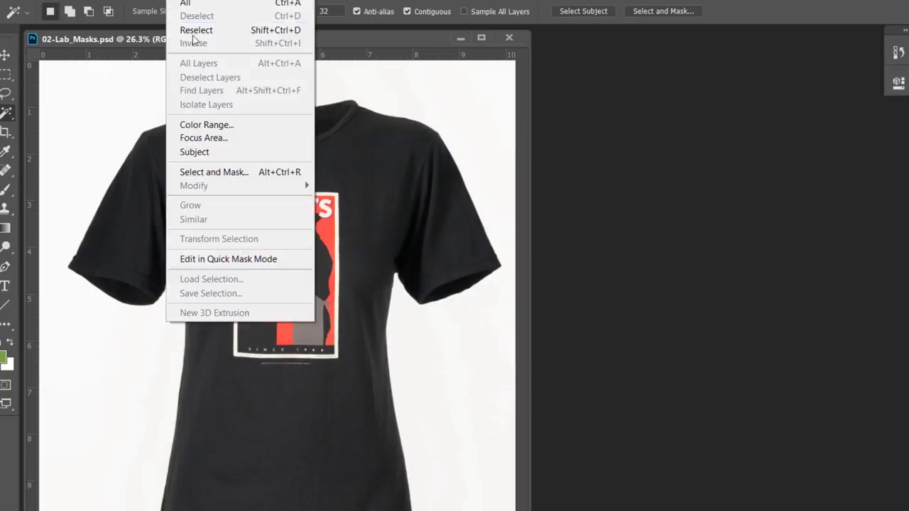
left_click(210, 126)
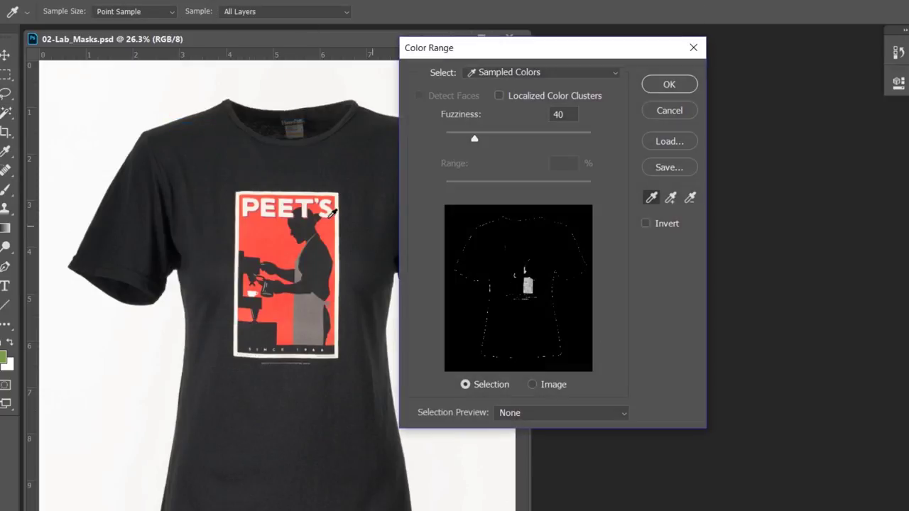
left_click(260, 240)
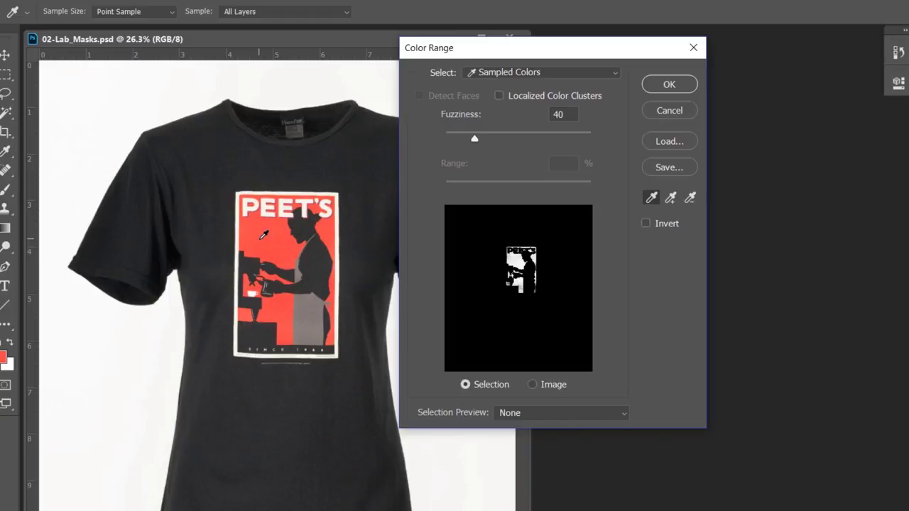
left_click(331, 230)
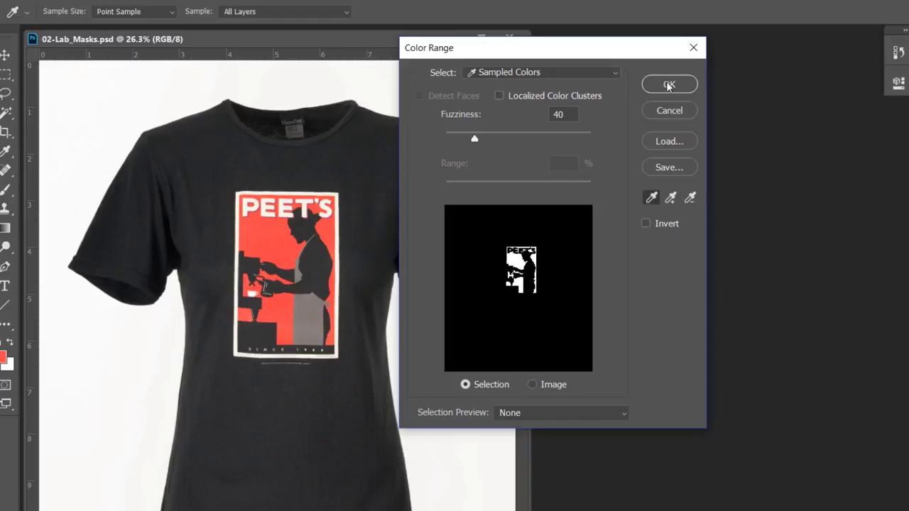
left_click(666, 85)
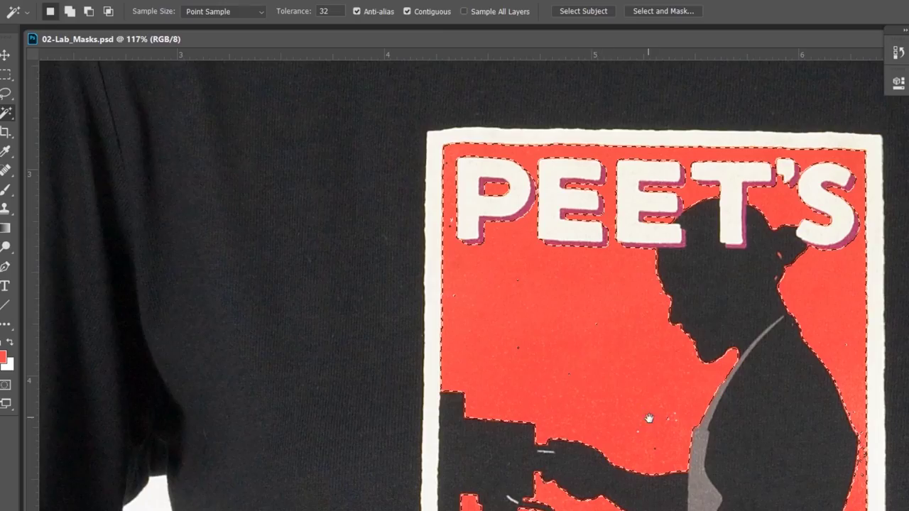
Add the missed red patch near the cup and the small red island with the Magic Wand
scroll(649, 420, "down", 3)
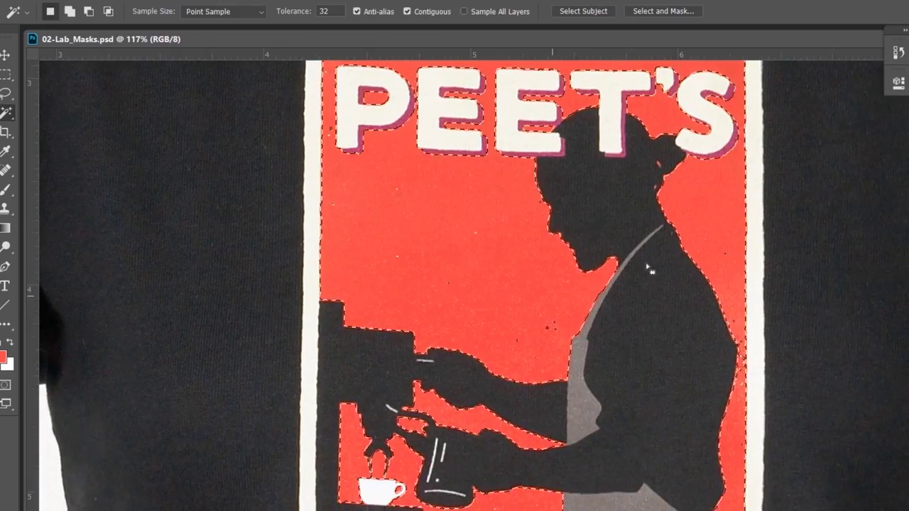
scroll(620, 199, "down", 1)
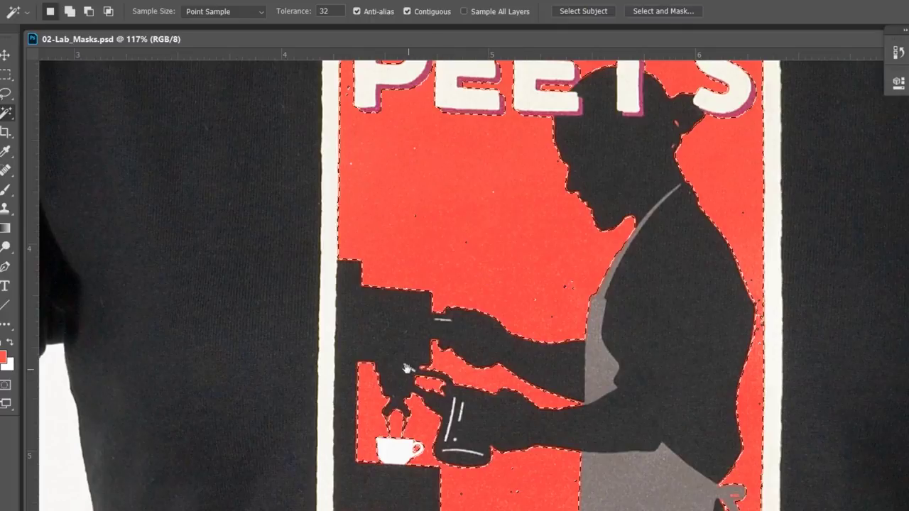
scroll(653, 370, "up", 2)
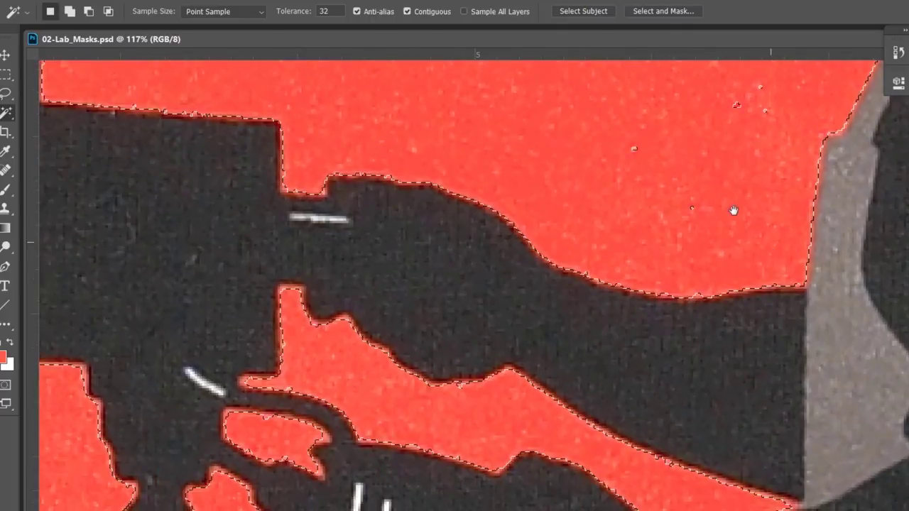
scroll(507, 260, "up", 3)
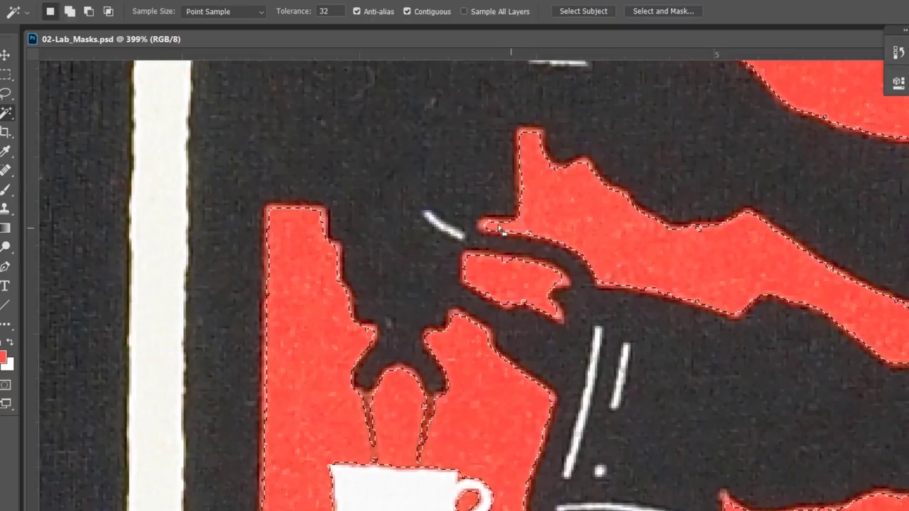
scroll(668, 359, "down", 3)
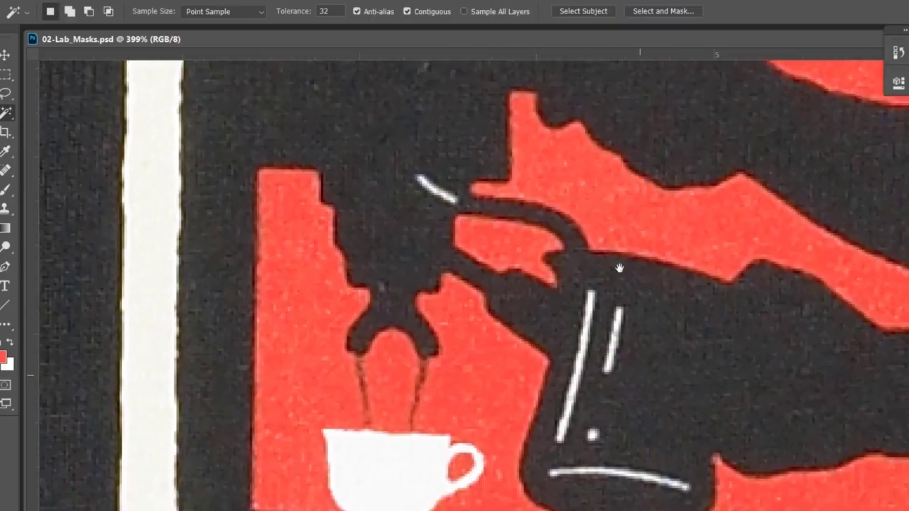
left_click_drag(480, 503, 459, 372)
scroll(766, 472, "up", 3)
left_click(560, 151)
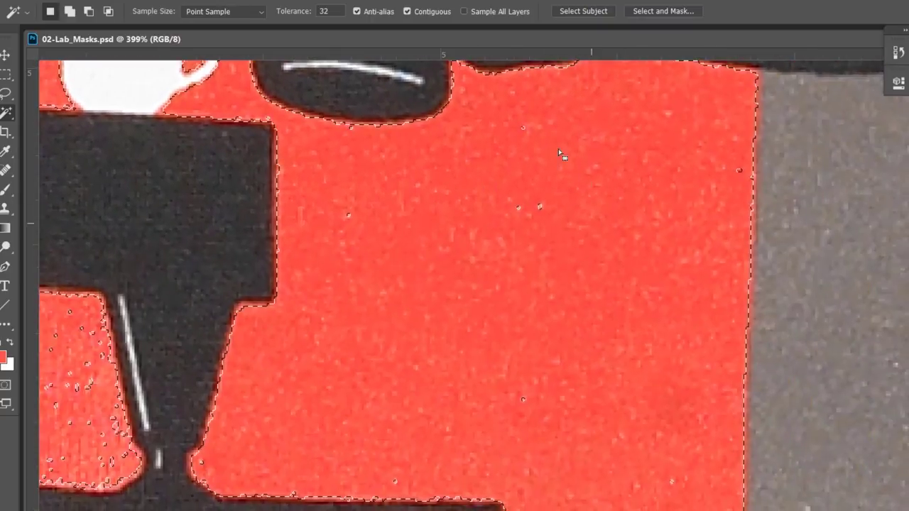
left_click_drag(809, 317, 294, 315)
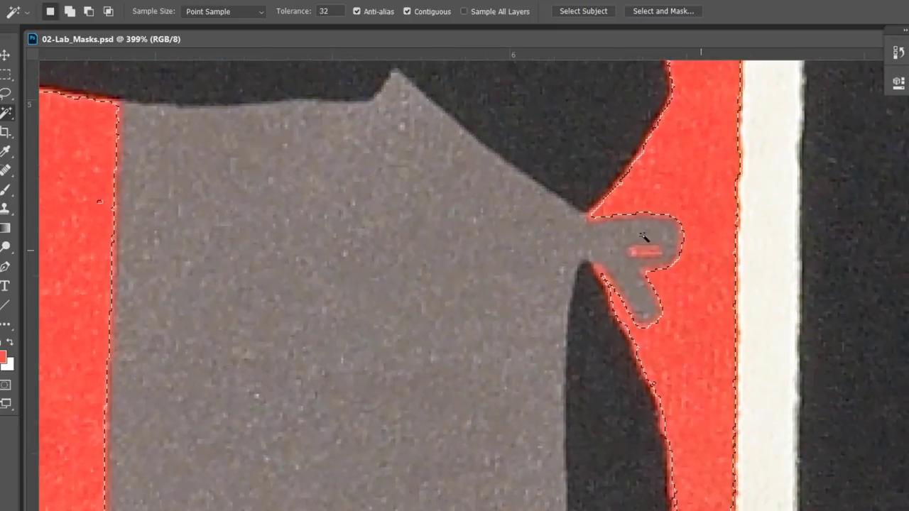
left_click(643, 252, "shift")
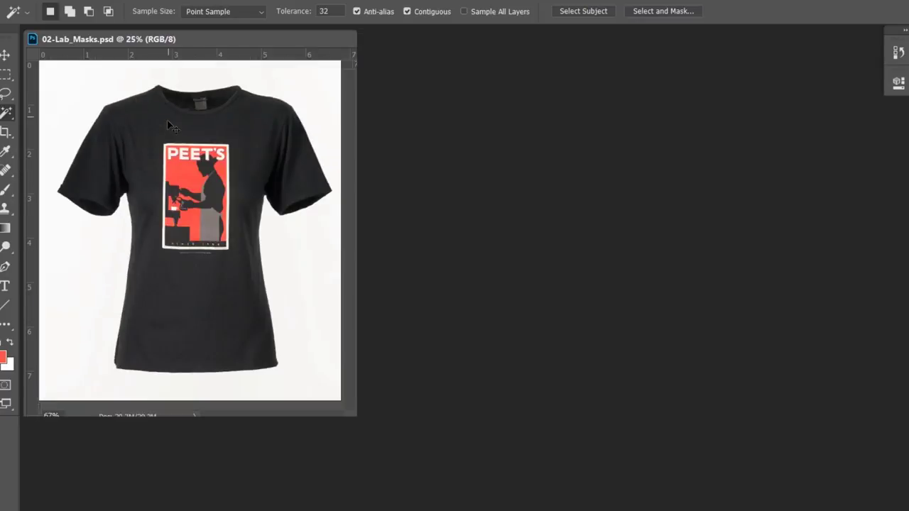
Deselect the artwork and view the Red channel alone, zoomed in on the print in full-screen mode
key("ctrl+d")
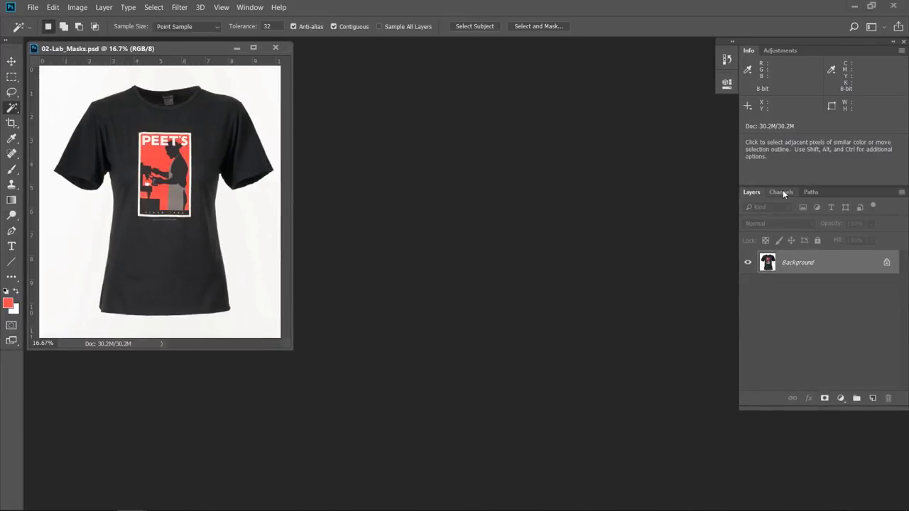
left_click(783, 192)
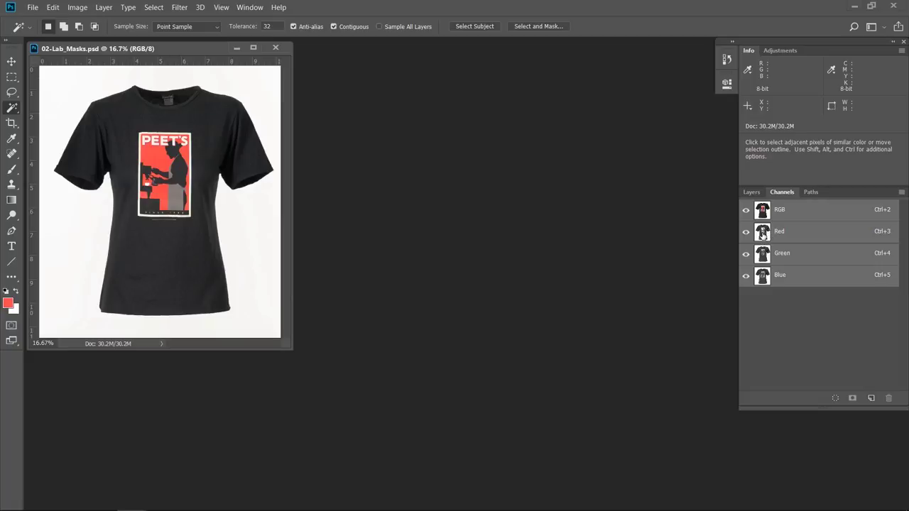
left_click(764, 236)
key("ctrl+plus")
key("ctrl+plus")
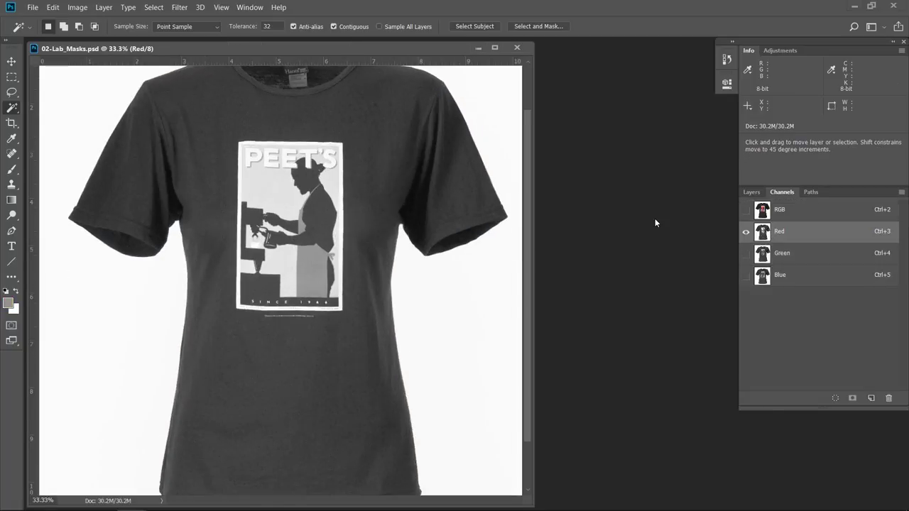
key("ctrl+plus")
left_click_drag(655, 218, 615, 234)
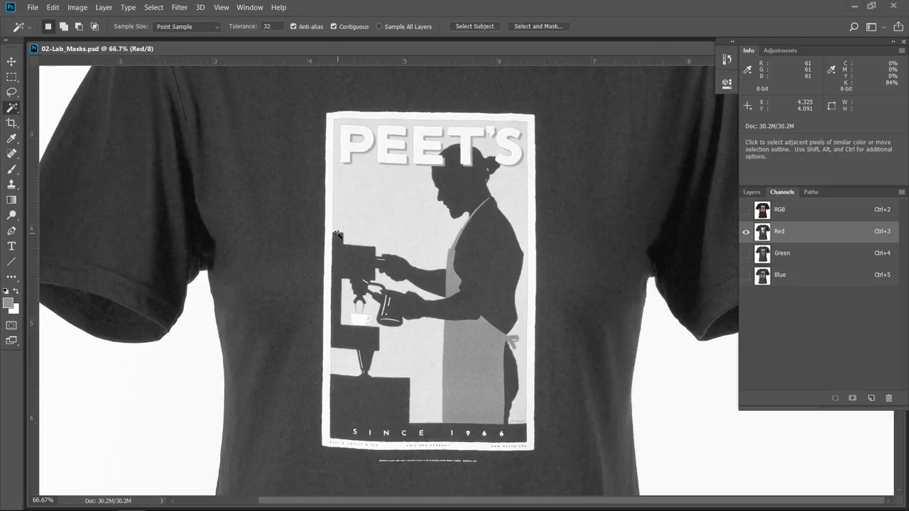
key("v")
key("f")
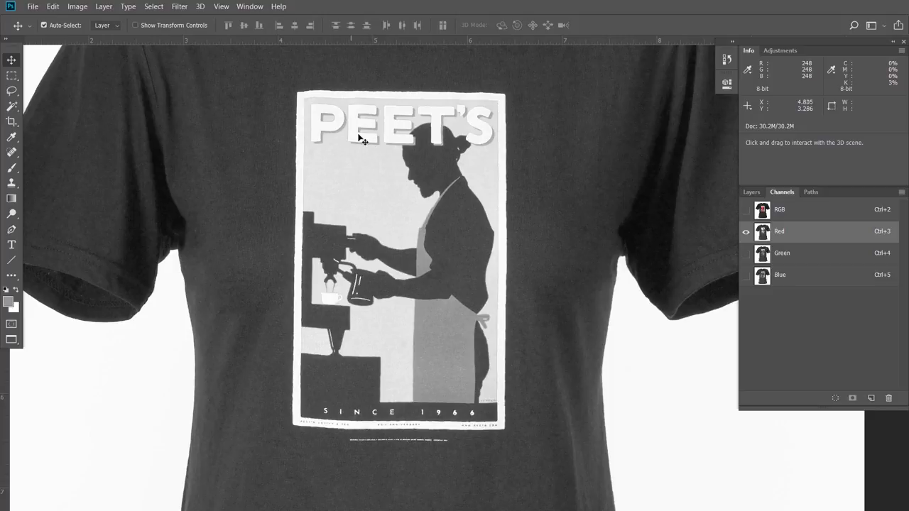
Inspect the Green channel, then the Blue channel, then return to the RGB composite
left_click(784, 257)
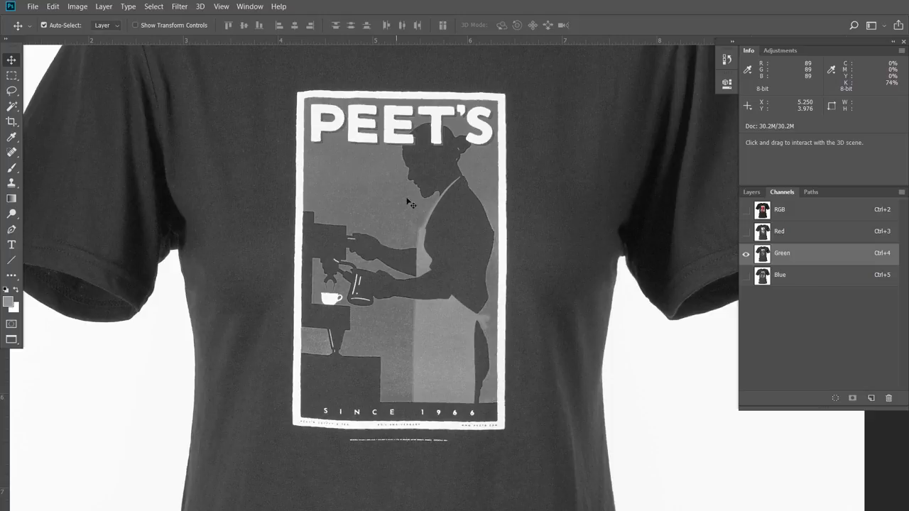
left_click(766, 278)
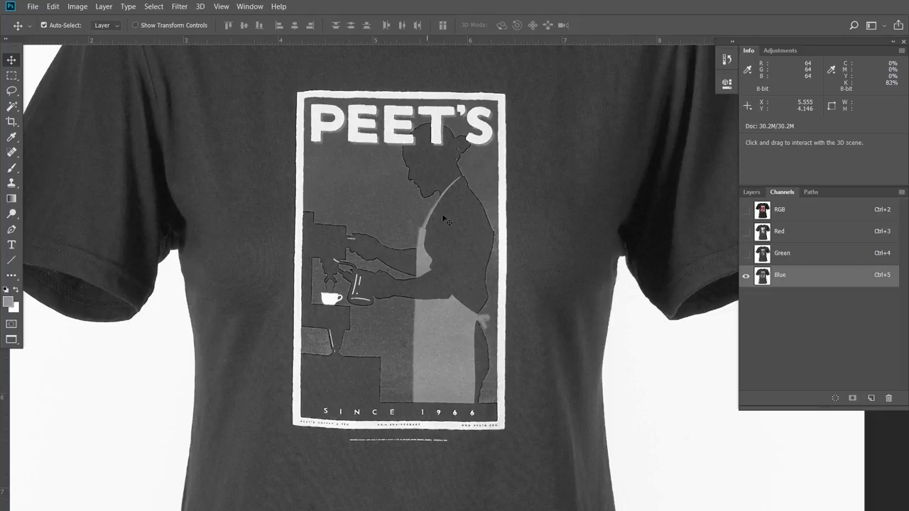
left_click(766, 212)
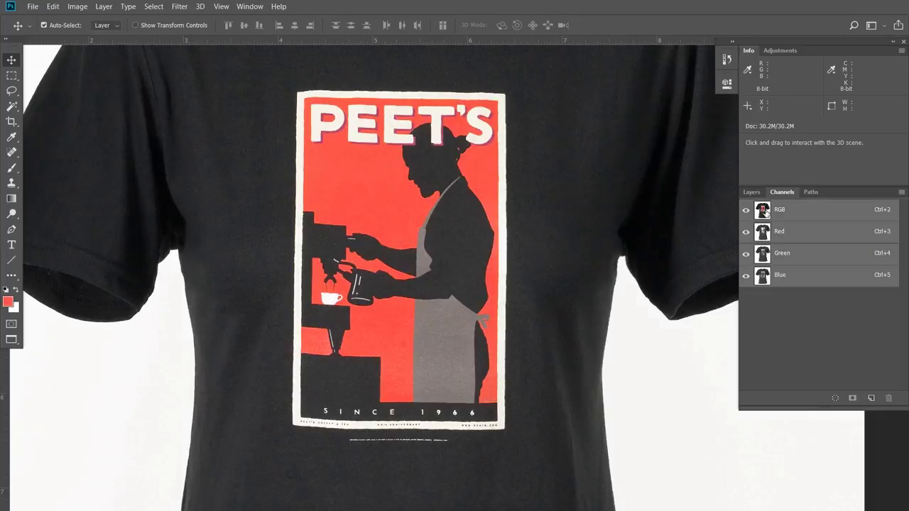
Fit the shirt in view, duplicate the image as 'CMYK', and place it beside 02-Lab_Masks
key("ctrl+0")
key("f")
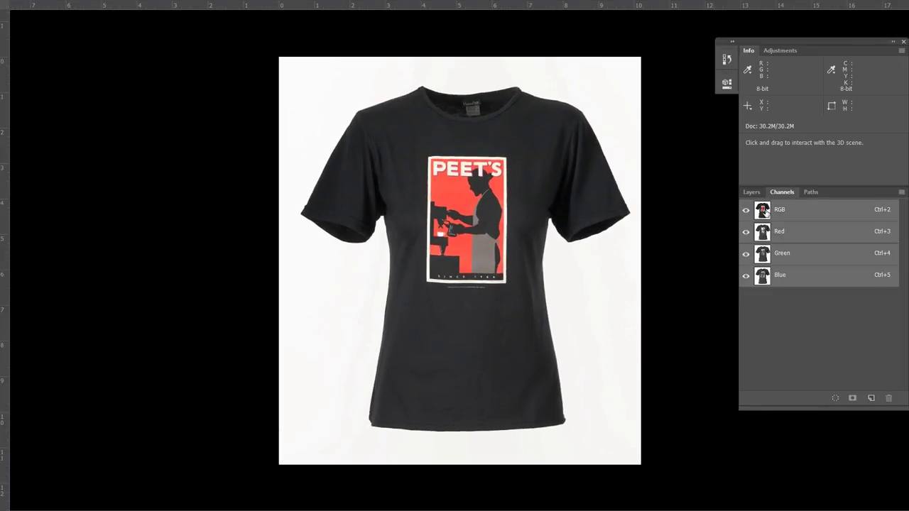
key("f")
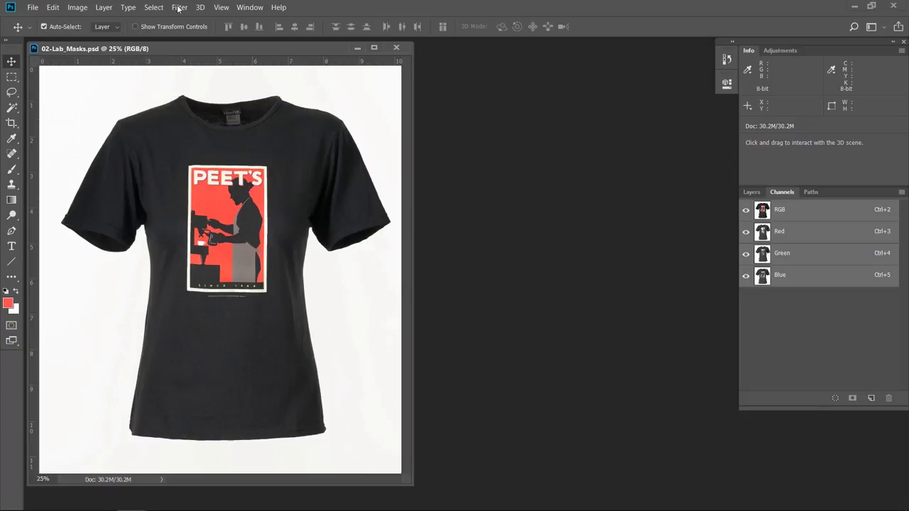
left_click(78, 7)
left_click(93, 160)
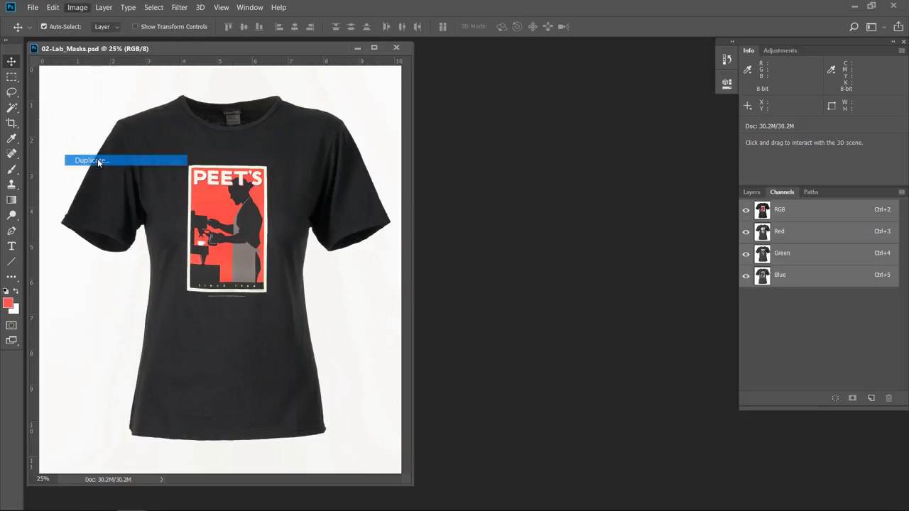
left_click(435, 170)
left_click_drag(434, 170, 339, 171)
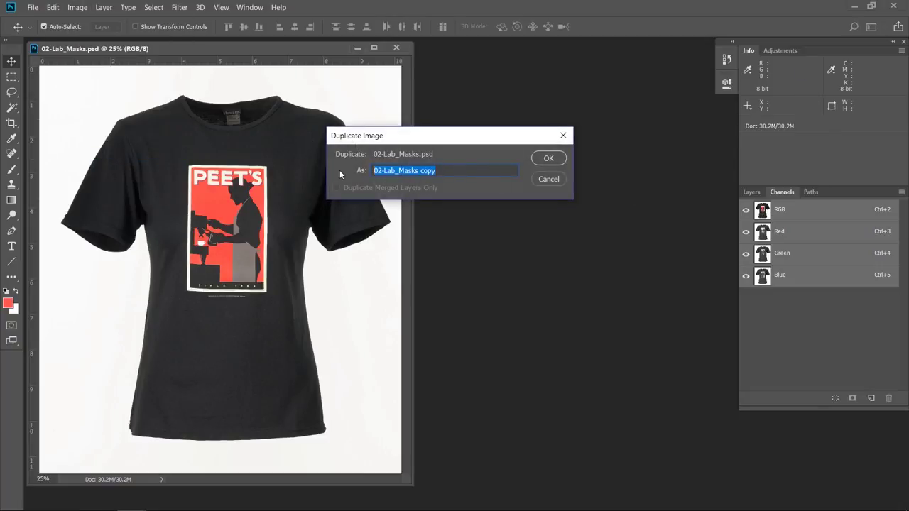
type("CMYK")
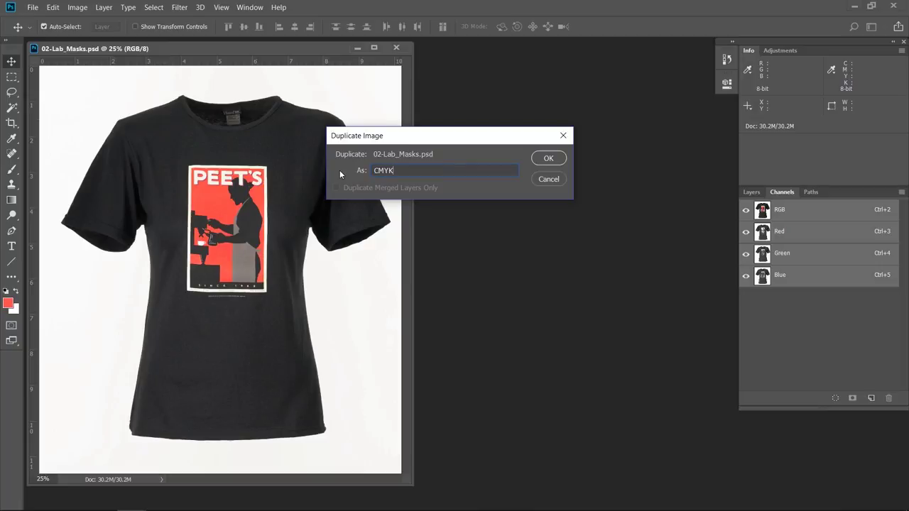
key("Return")
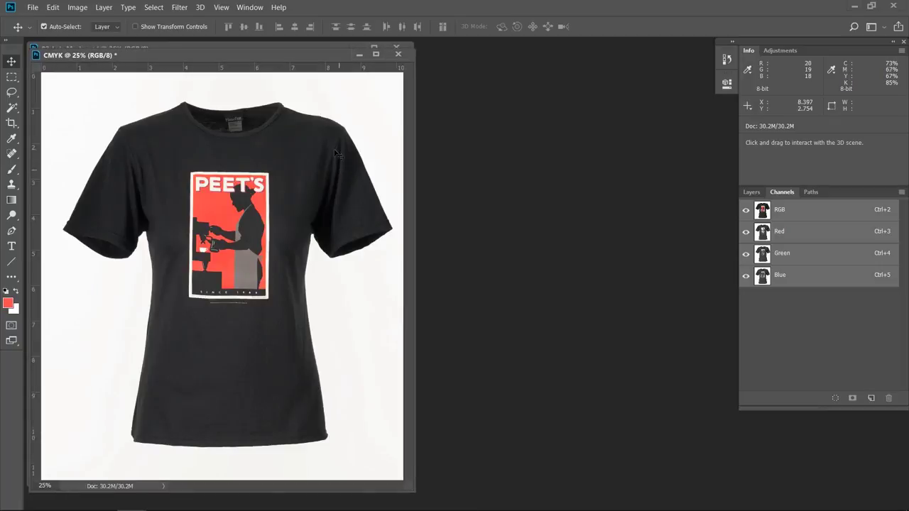
left_click_drag(293, 56, 561, 54)
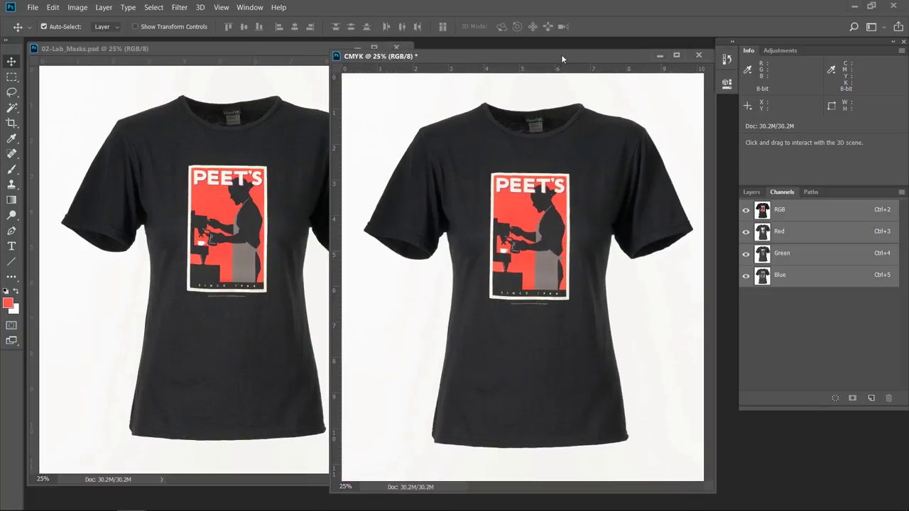
left_click(80, 7)
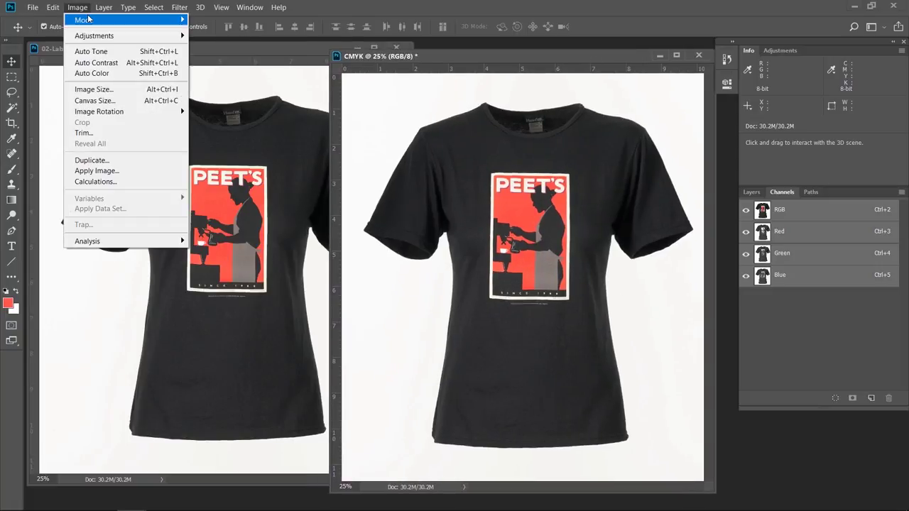
Convert the CMYK copy to CMYK Color with U.S. Web Coated (SWOP) v2 and zoom to 50%
mouse_move(158, 24)
left_click(216, 74)
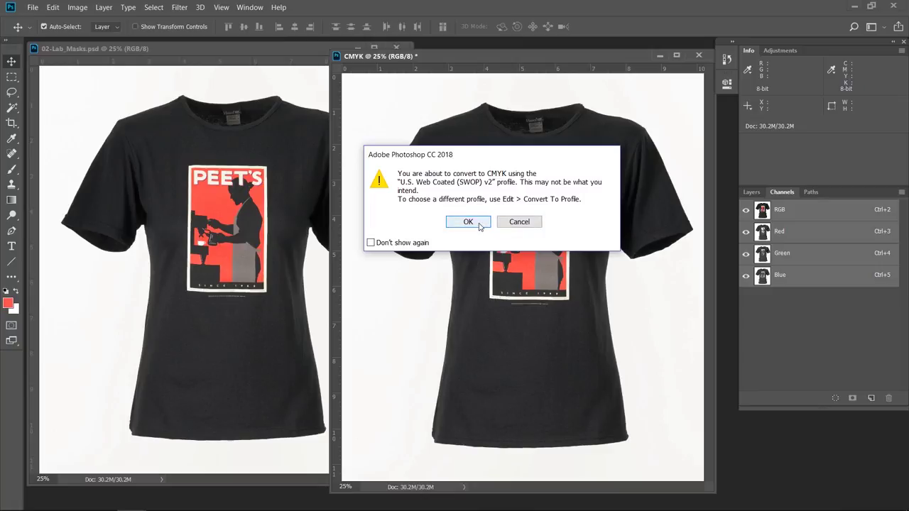
left_click(481, 224)
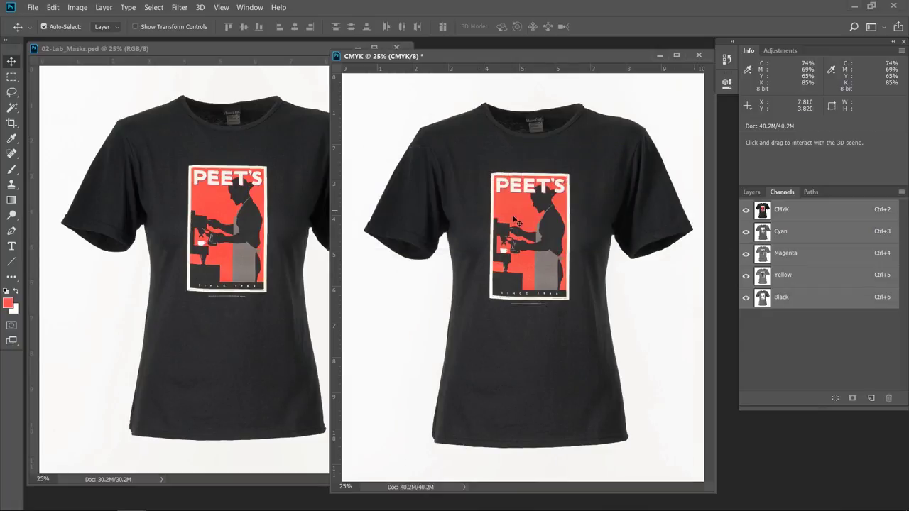
key("ctrl+plus")
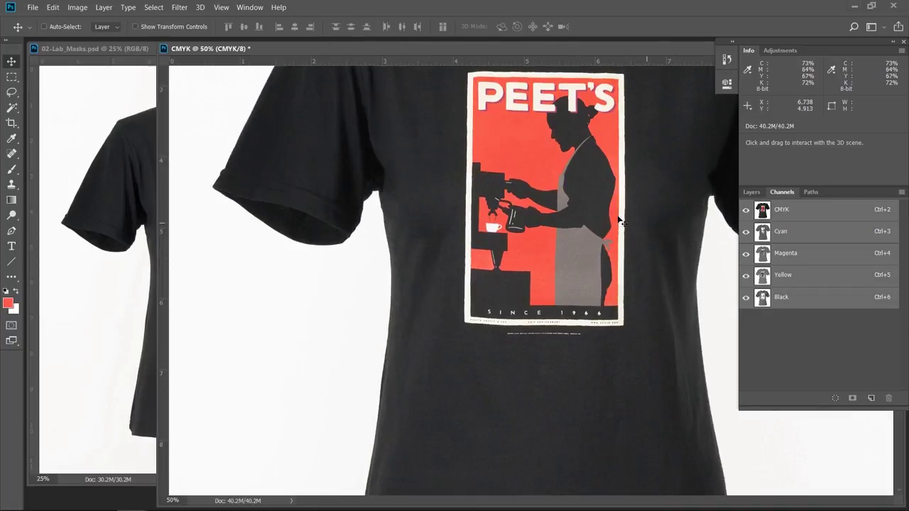
left_click(799, 234)
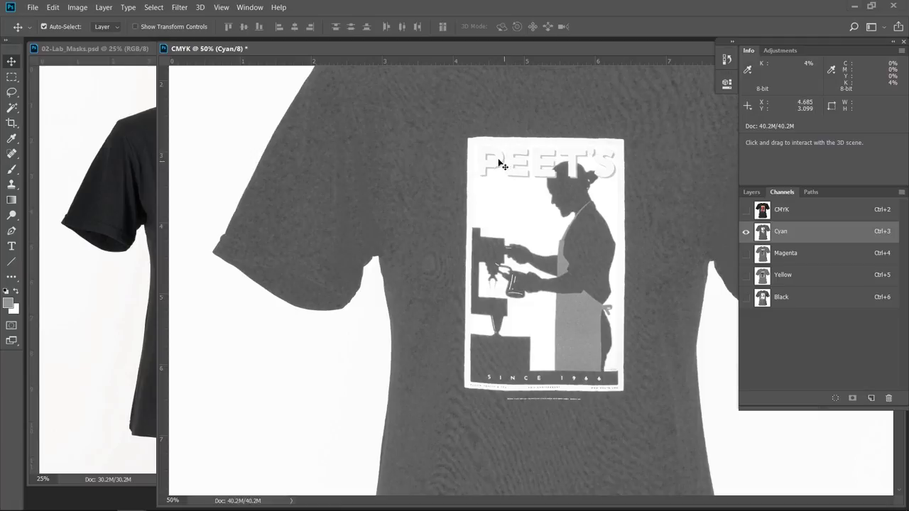
left_click(781, 254)
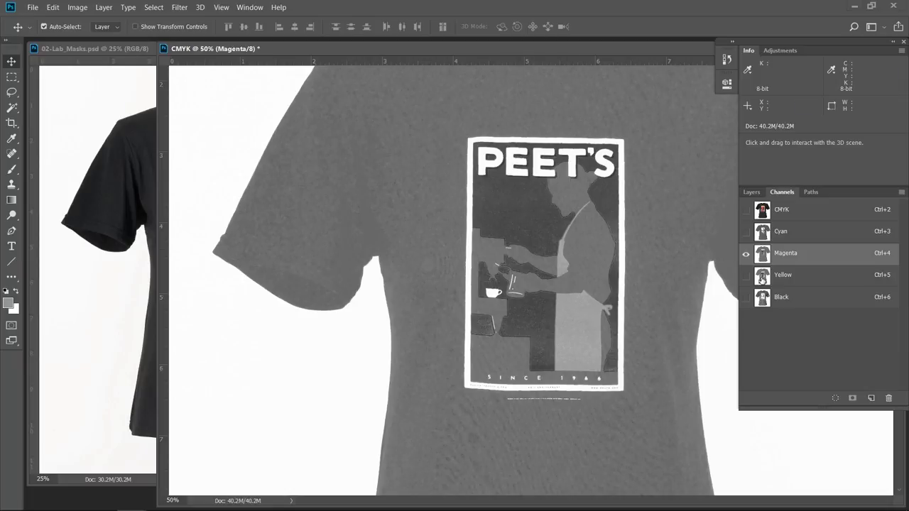
left_click(763, 277)
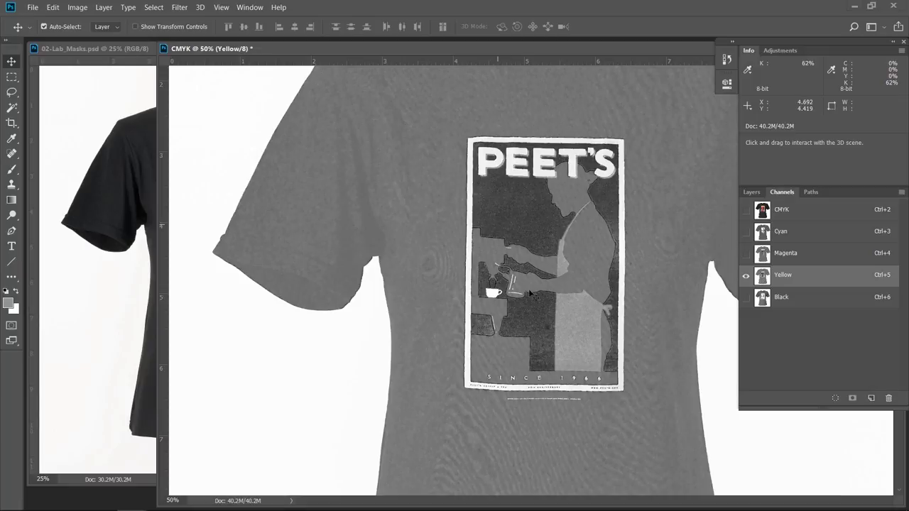
left_click(764, 300)
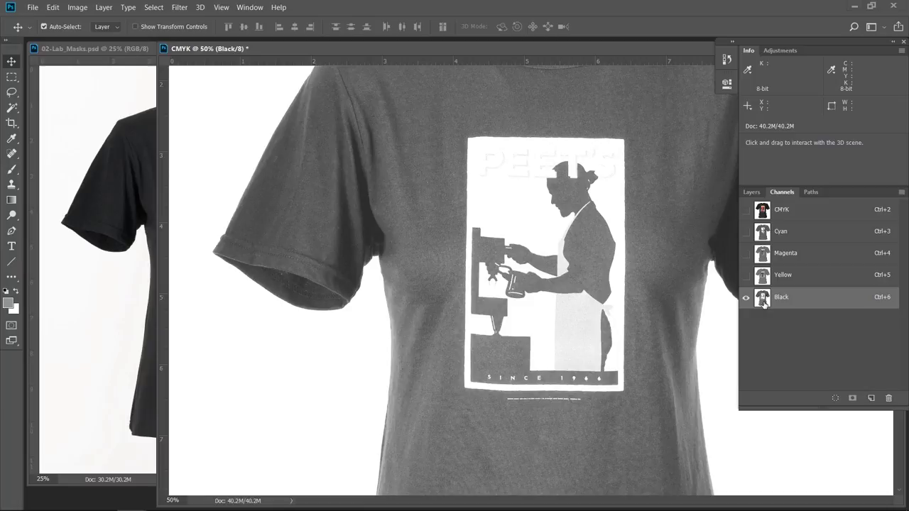
left_click(815, 215)
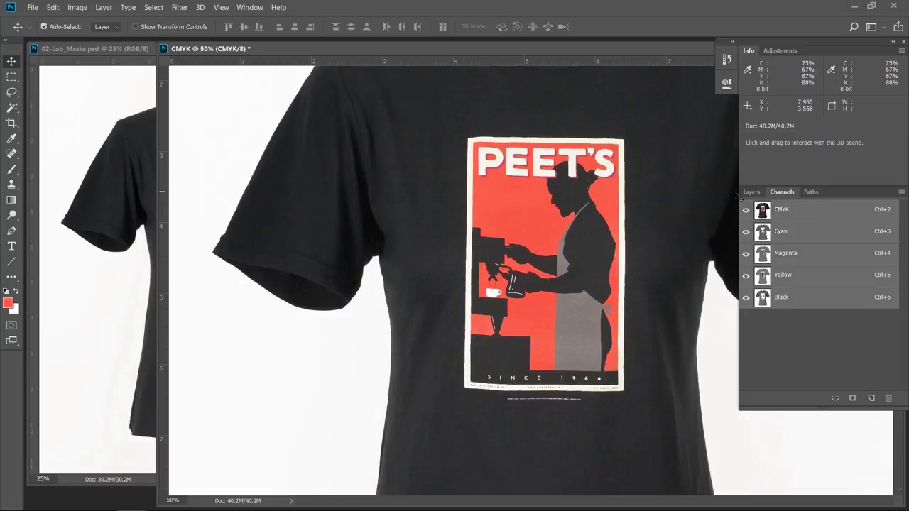
left_click_drag(208, 52, 344, 75)
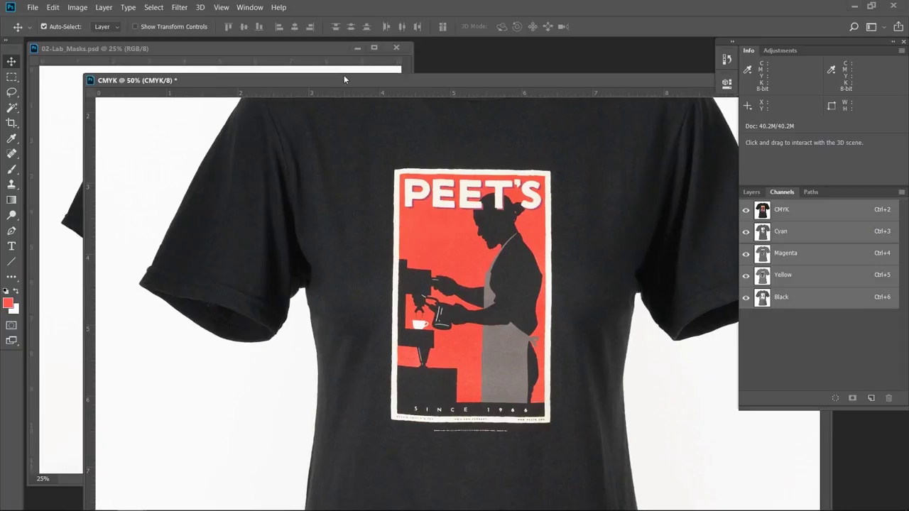
Close the CMYK copy without saving it
key("ctrl+minus")
left_click(453, 48)
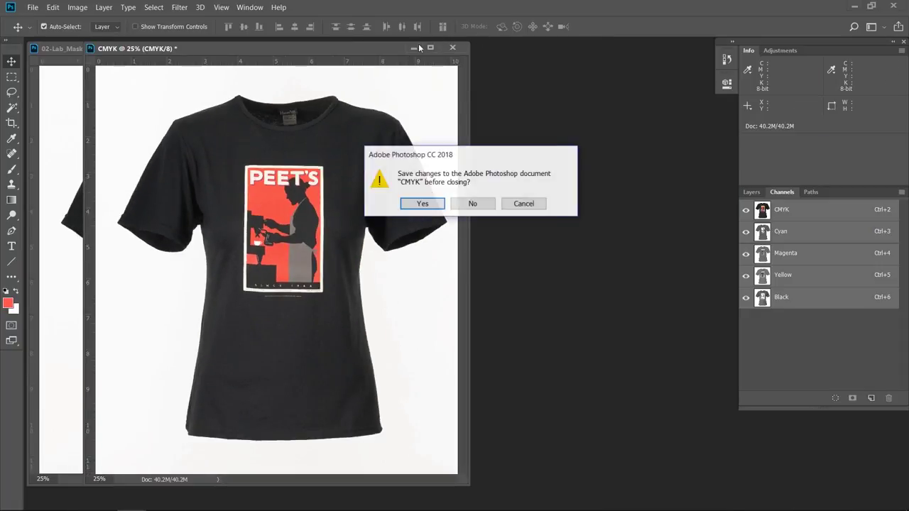
left_click(471, 202)
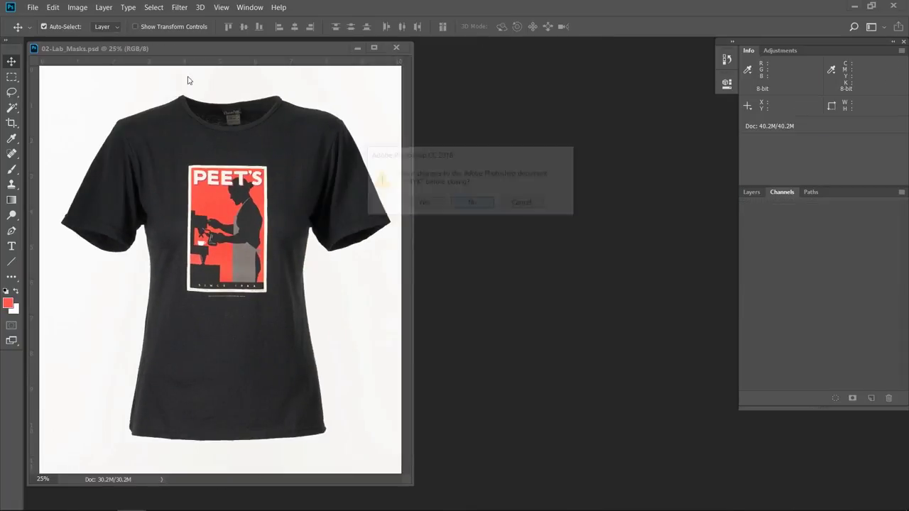
Duplicate the original shirt image as 'LAB' and place it beside 02-Lab_Masks
left_click(77, 7)
left_click(103, 160)
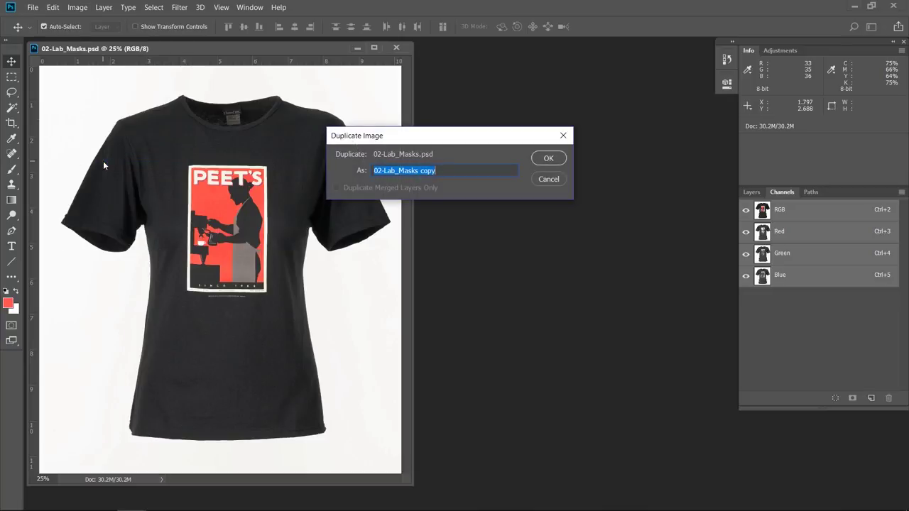
key("BackSpace")
type("LAB")
left_click(540, 159)
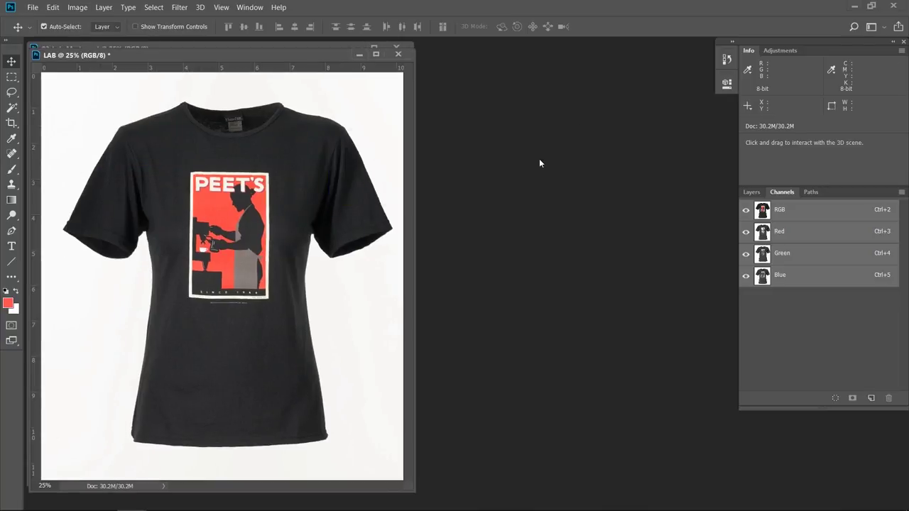
left_click_drag(257, 56, 561, 44)
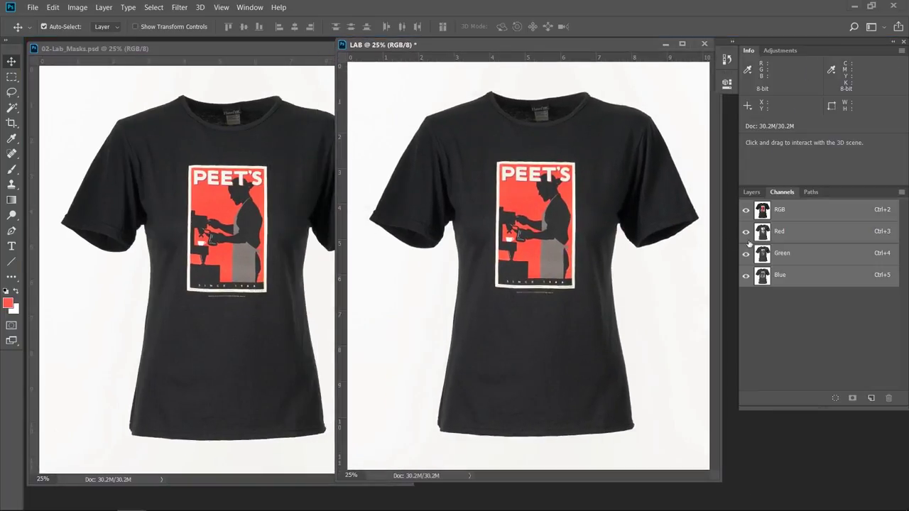
left_click(78, 7)
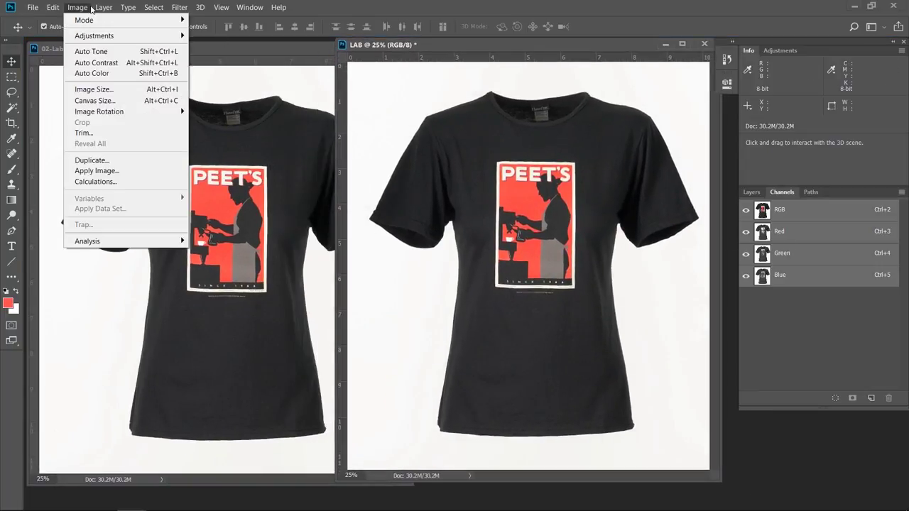
mouse_move(104, 8)
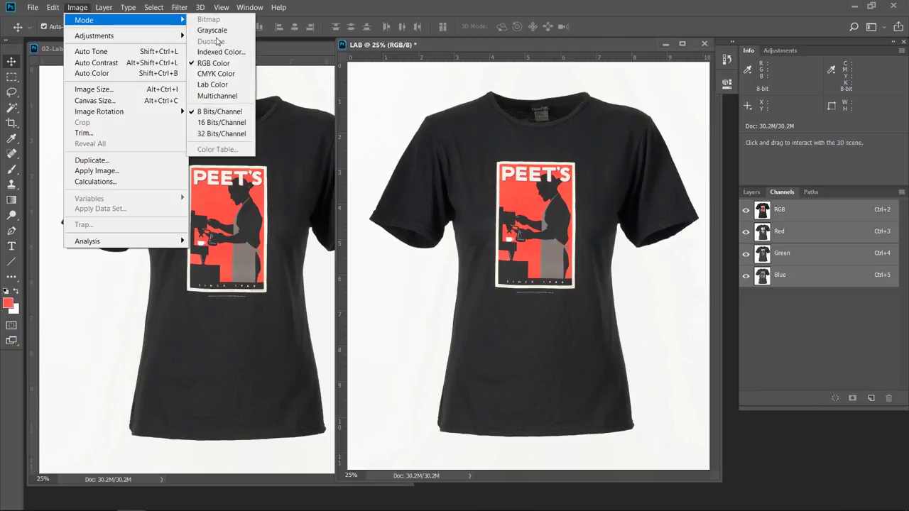
Convert LAB to Lab Color, compare the a and b channels, and duplicate a as 'a copy'
left_click(223, 86)
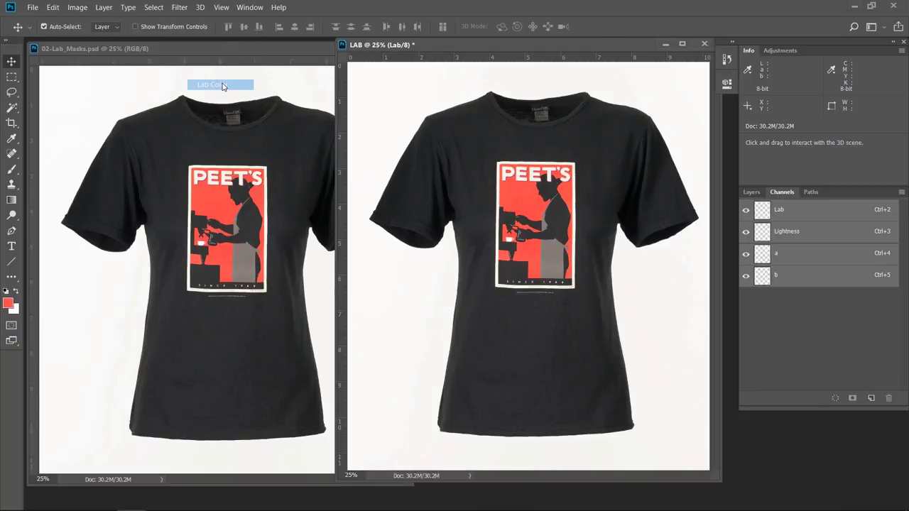
left_click(808, 258)
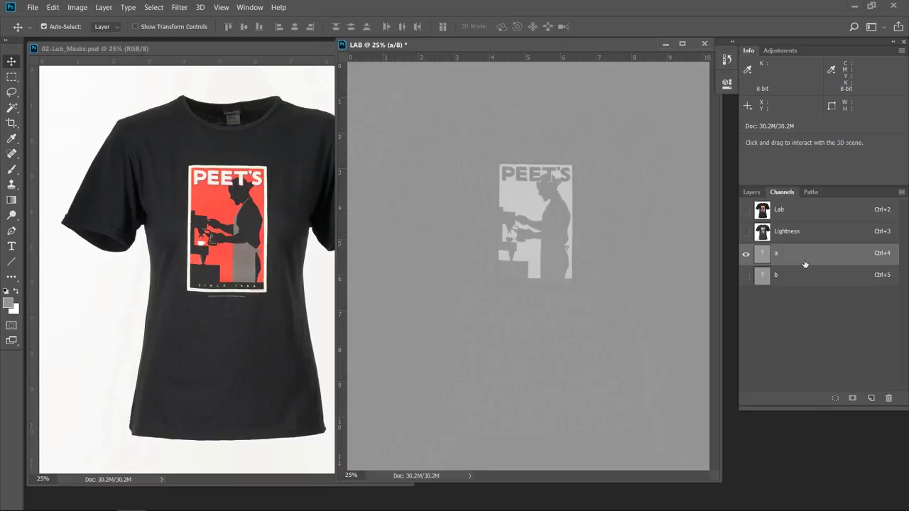
left_click(798, 282)
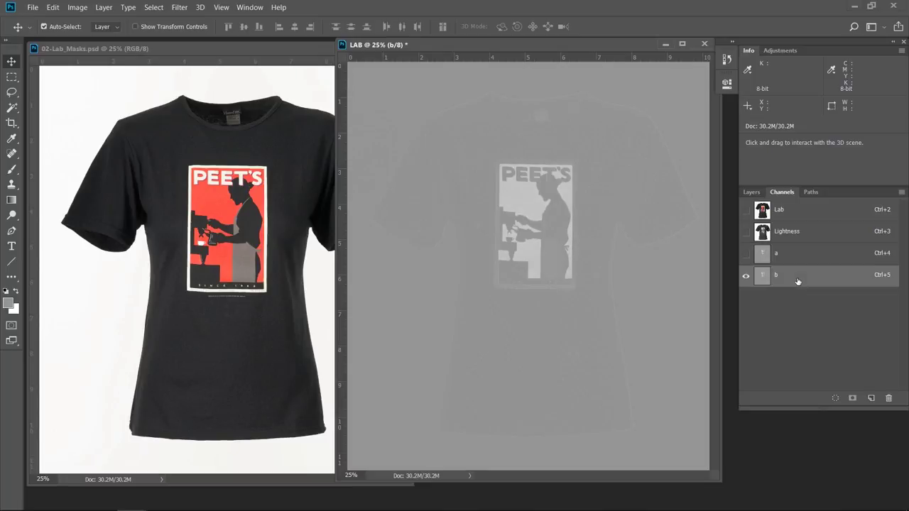
left_click(794, 257)
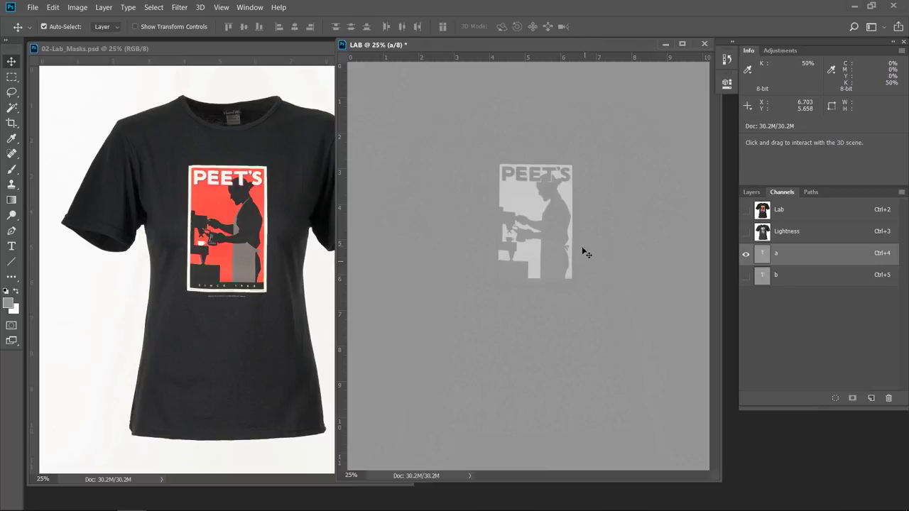
left_click_drag(808, 256, 871, 398)
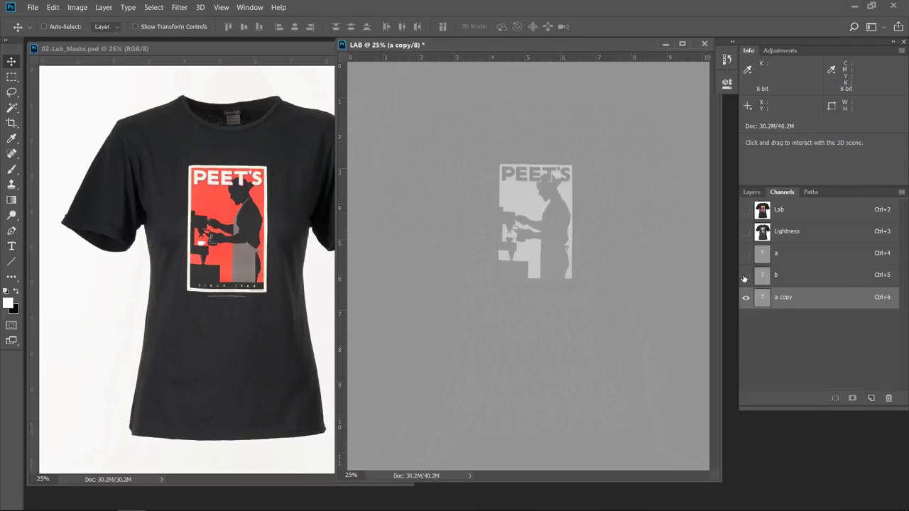
key("ctrl+l")
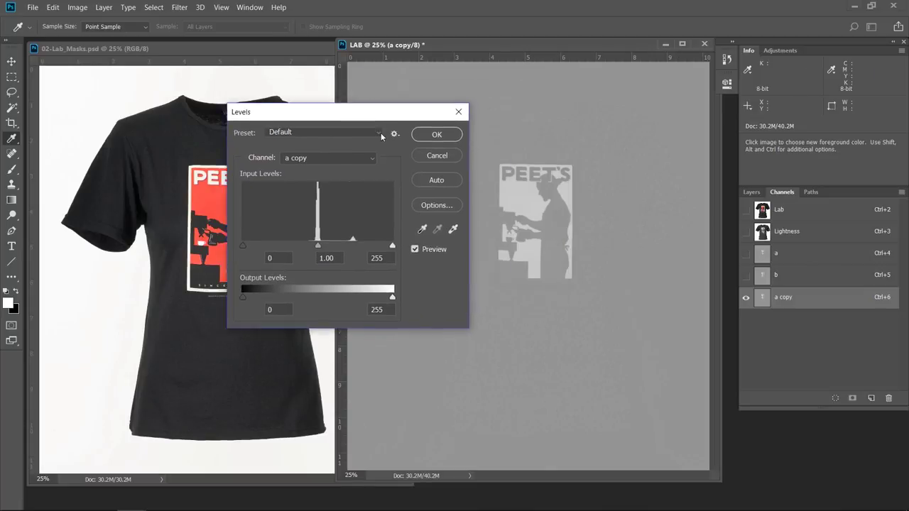
Apply Levels to the 'a copy' channel with input levels 141, 1.00 and 177
left_click_drag(327, 112, 273, 150)
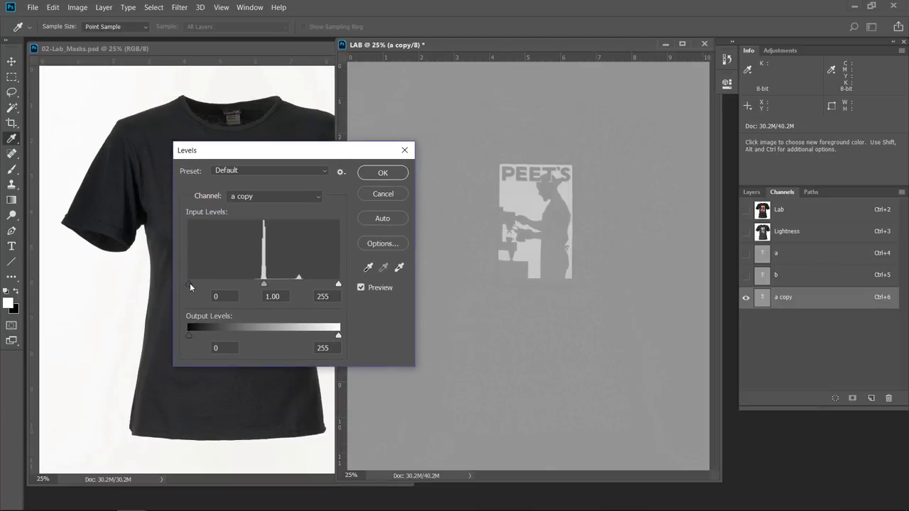
left_click_drag(190, 283, 257, 282)
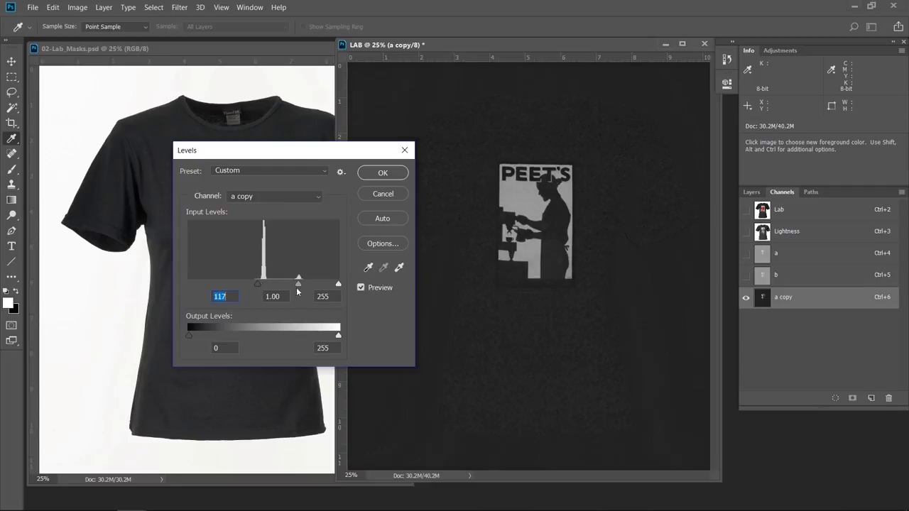
left_click(398, 268)
left_click(523, 199)
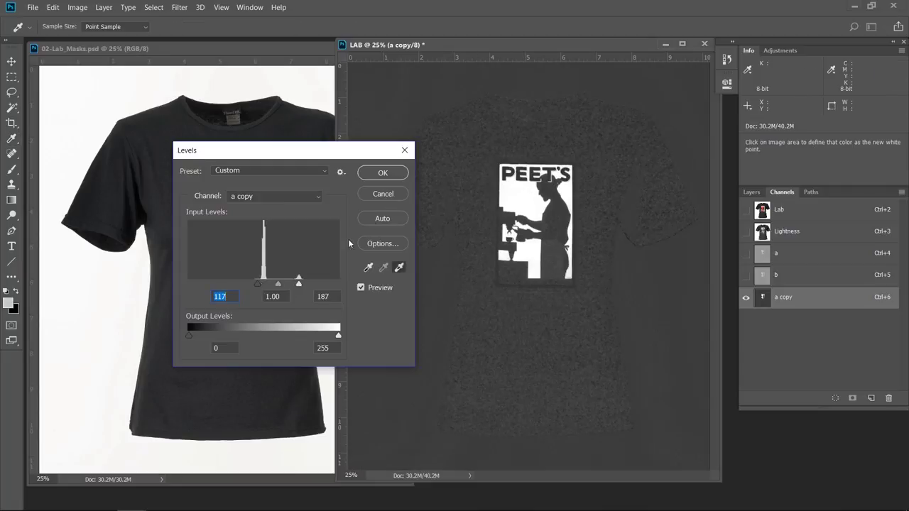
left_click(368, 268)
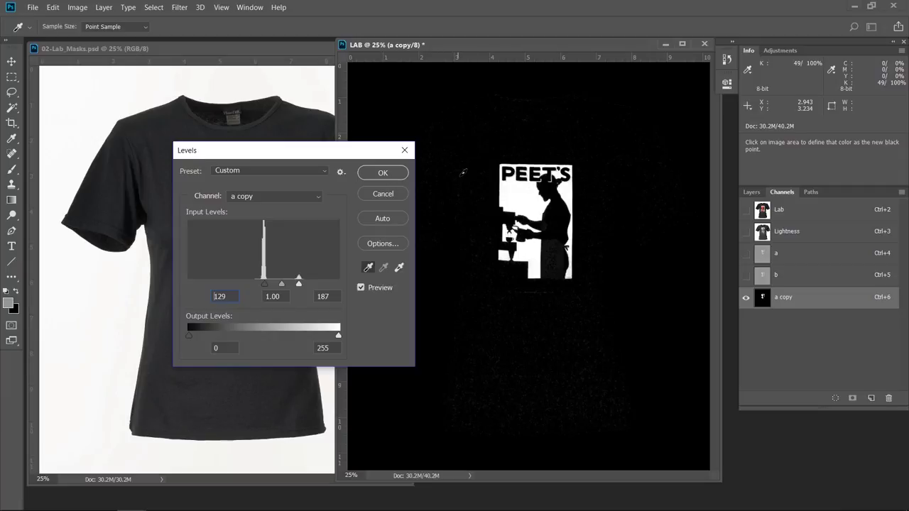
key("ctrl+plus")
key("ctrl+plus")
key("ctrl+plus")
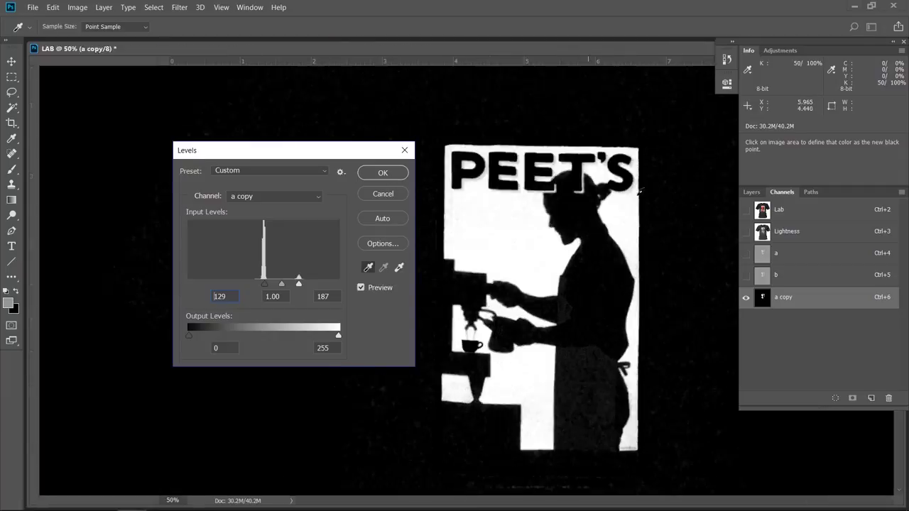
left_click_drag(625, 193, 707, 321)
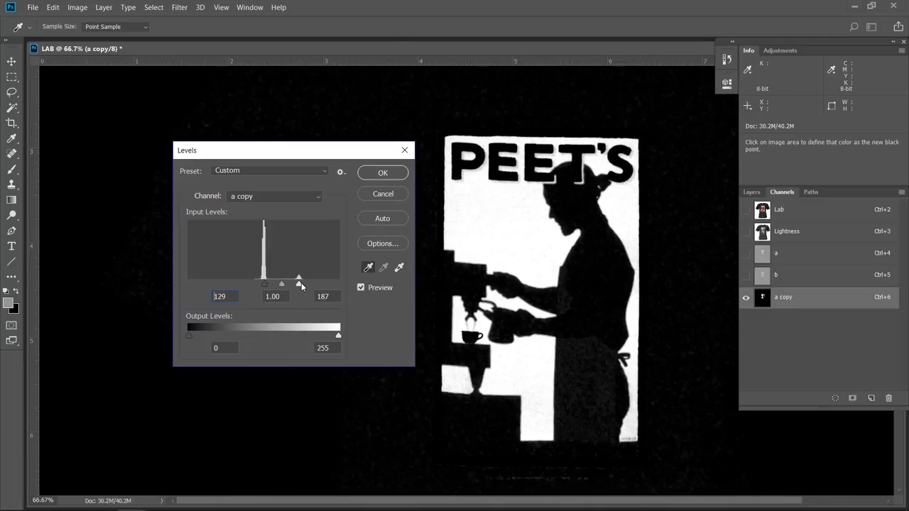
left_click_drag(296, 284, 294, 285)
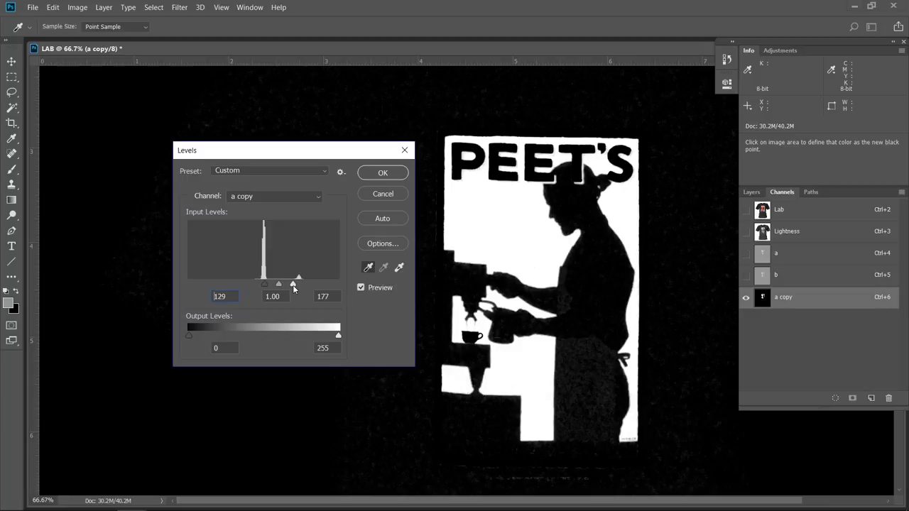
left_click(292, 285)
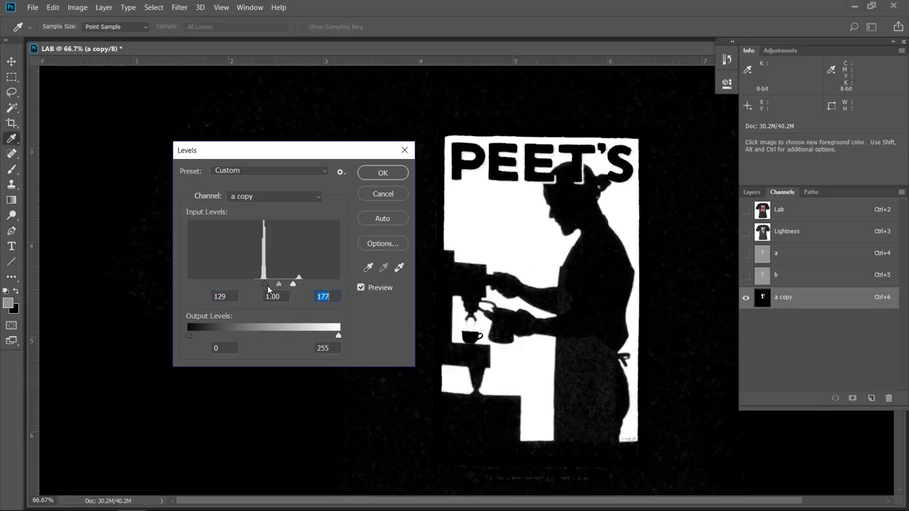
left_click_drag(264, 286, 273, 284)
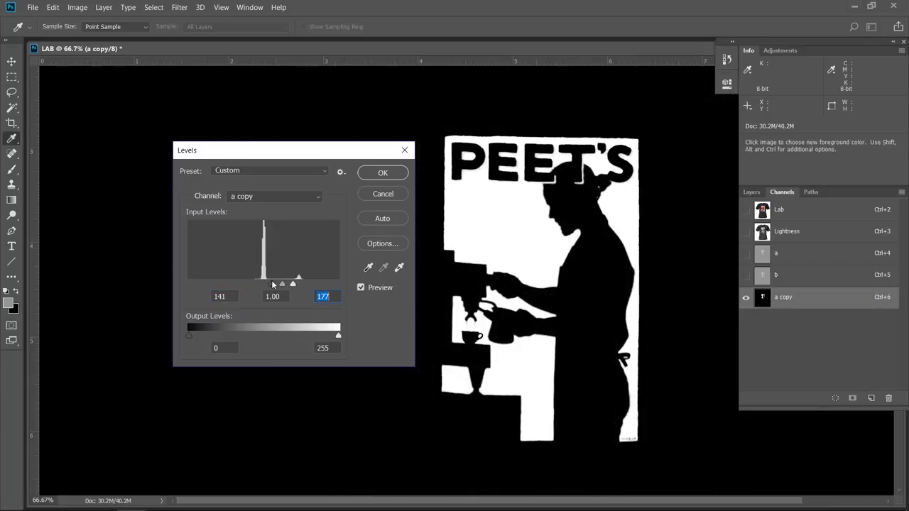
left_click(393, 176)
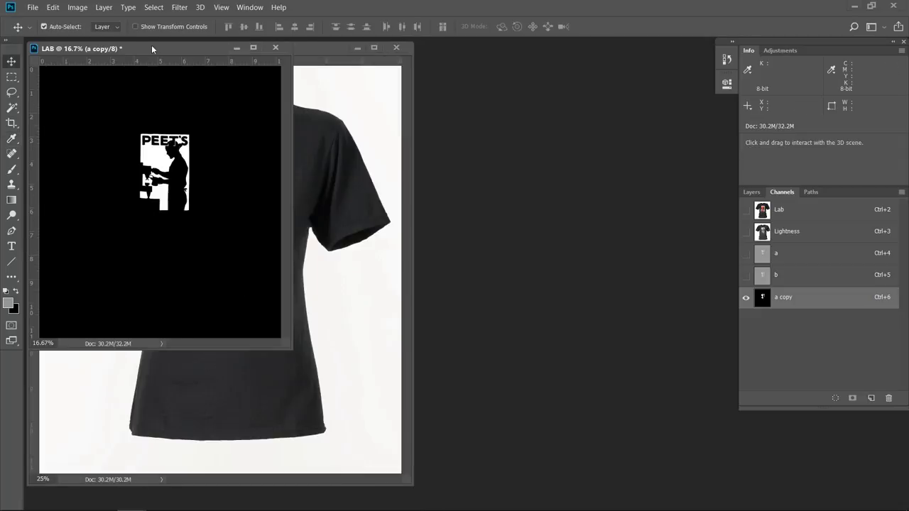
Copy the 'a copy' channel into 02-Lab_Masks and load it as a selection on the RGB view
left_click_drag(151, 45, 547, 60)
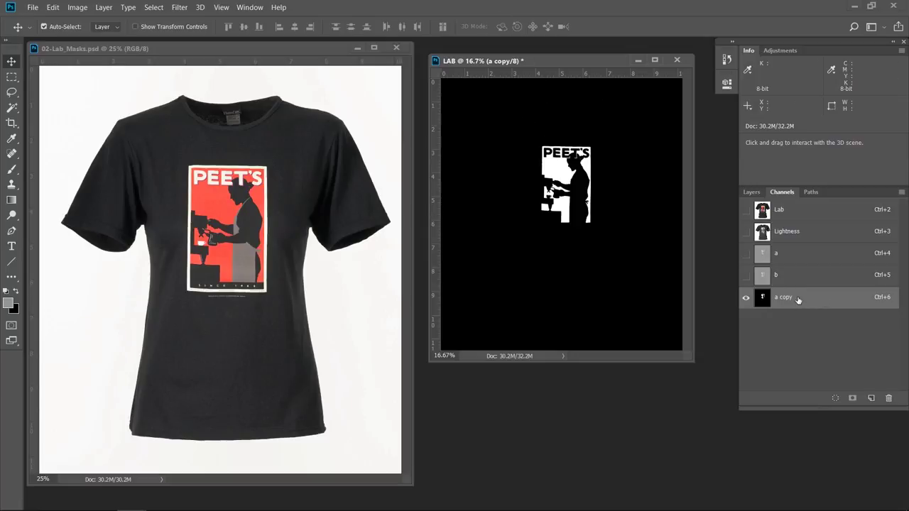
left_click_drag(798, 299, 157, 172)
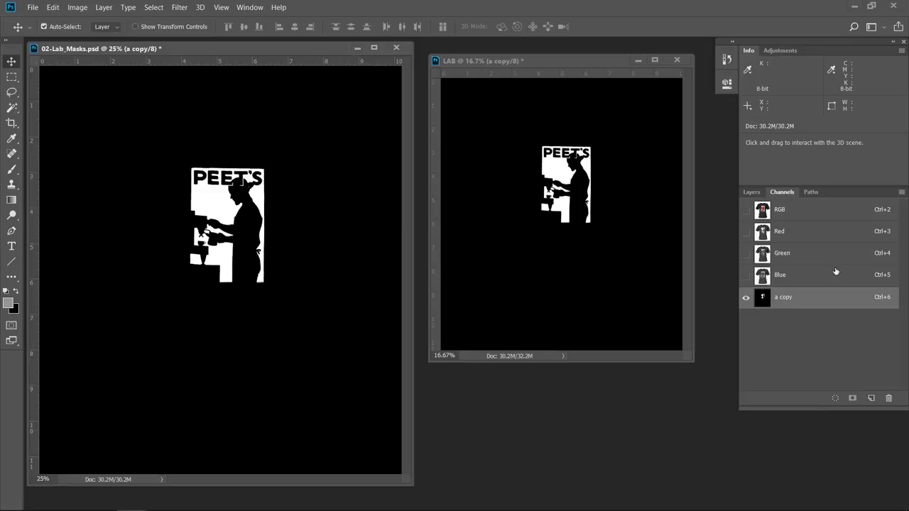
left_click(828, 213)
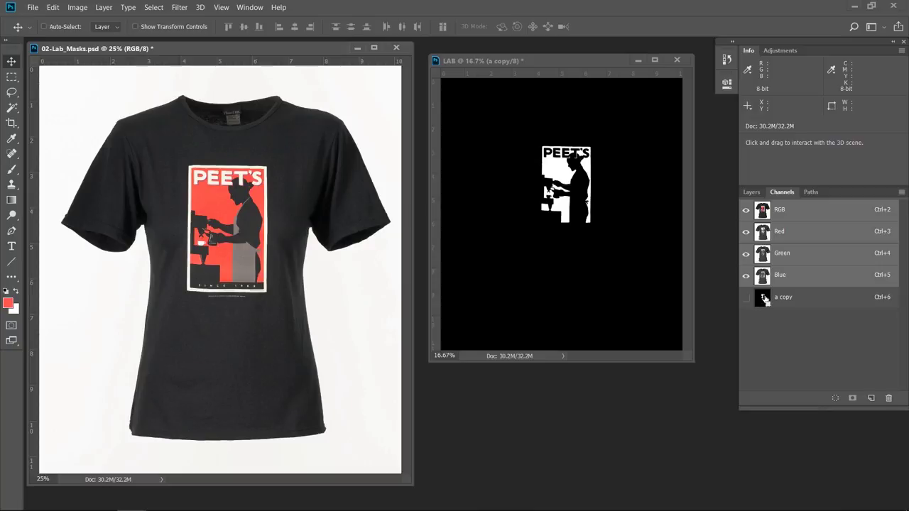
left_click(764, 299, "ctrl")
Add a Hue/Saturation adjustment layer masked to the selection and set its Hue to +78
left_click(751, 192)
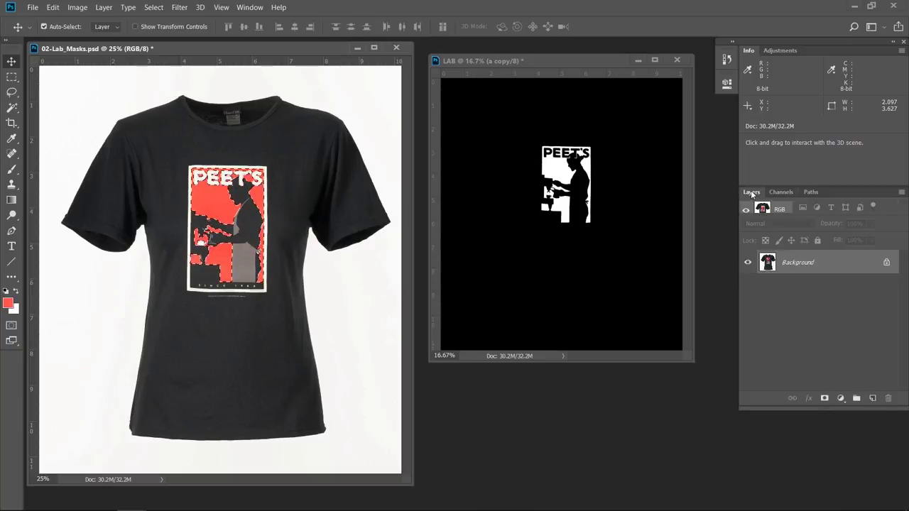
left_click(775, 52)
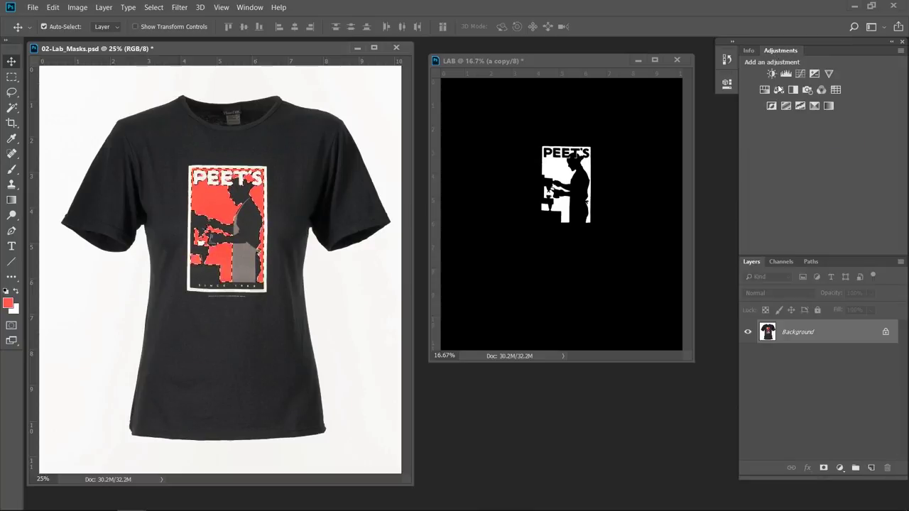
left_click(780, 89)
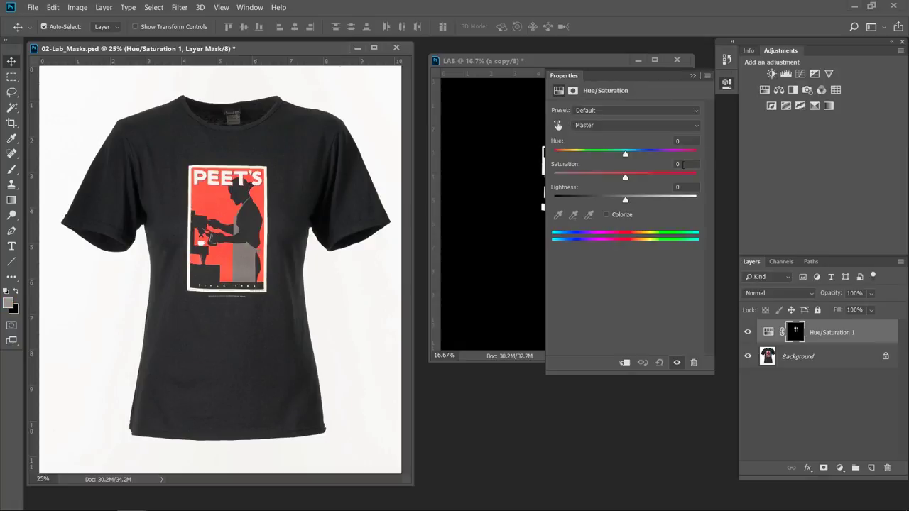
left_click_drag(625, 155, 667, 161)
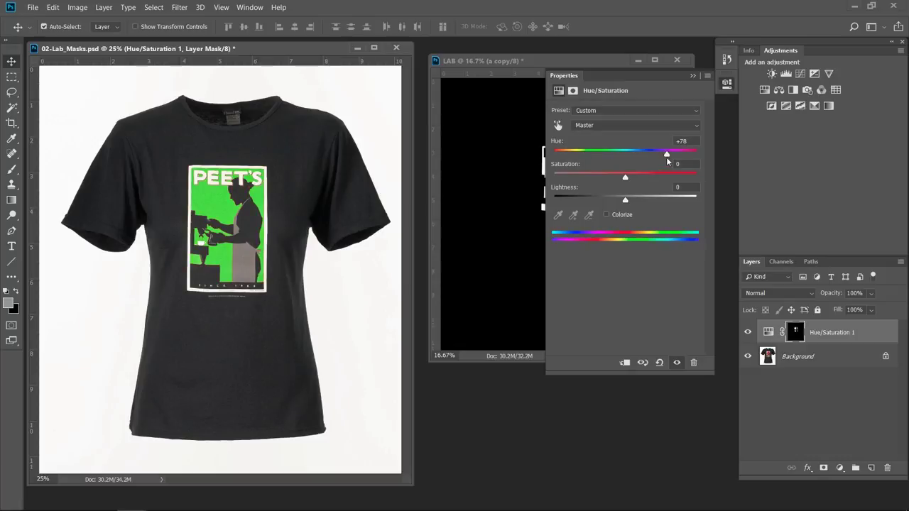